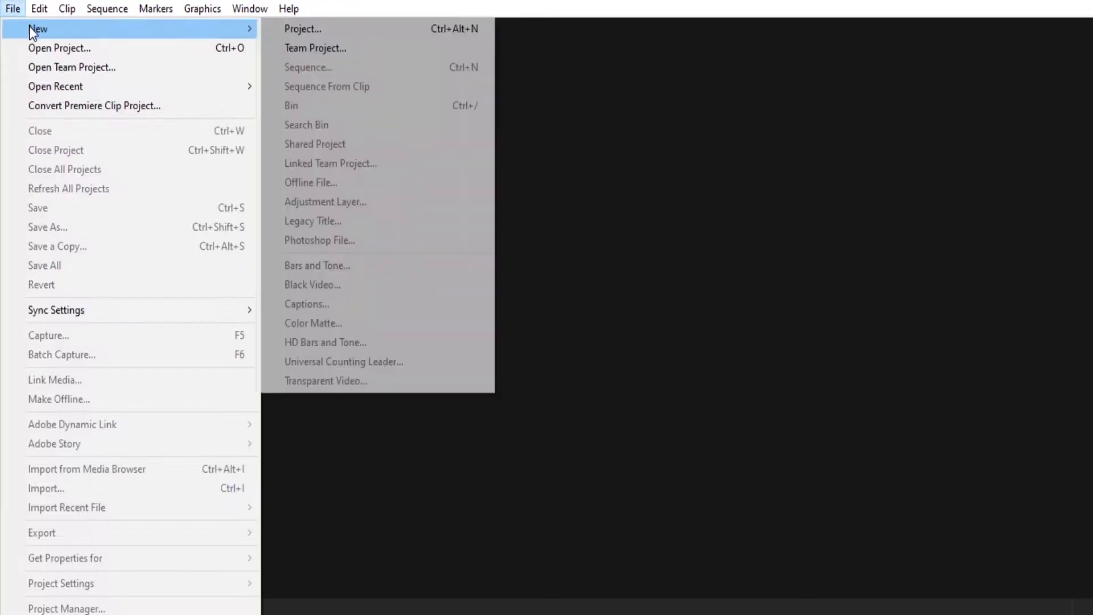
Step: Create a new Premiere Pro project named 'transition' via File > New > Project
mouse_move(174, 29)
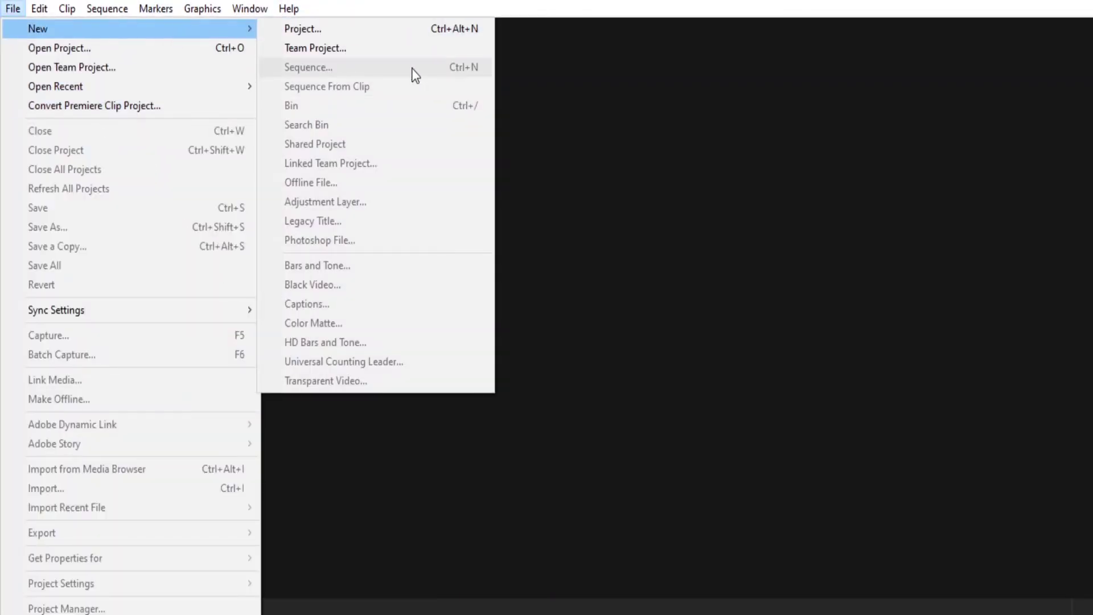
left_click(362, 26)
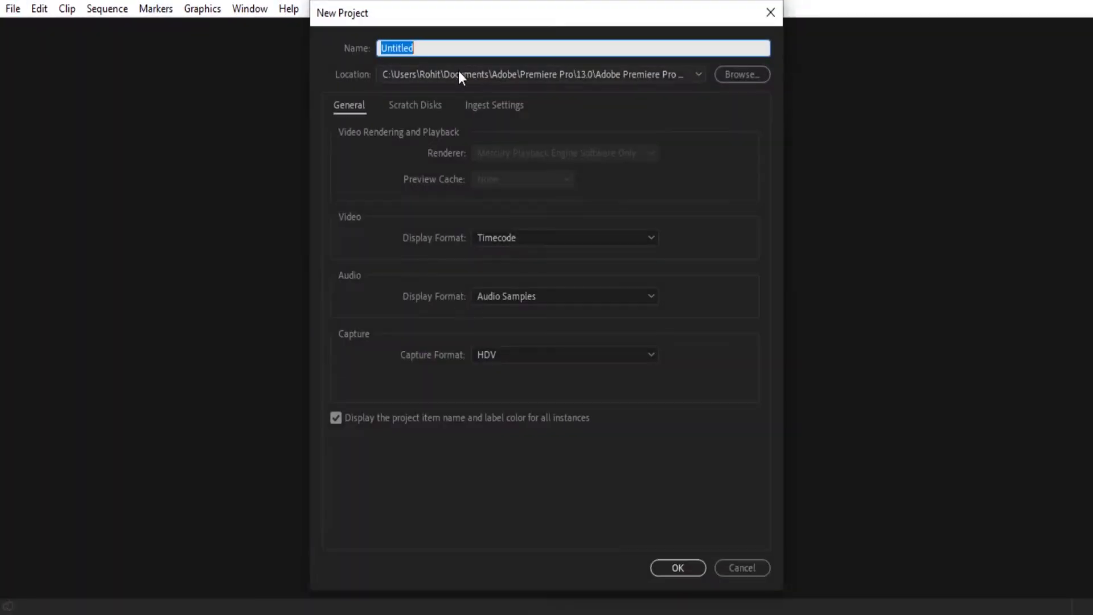
type("transition")
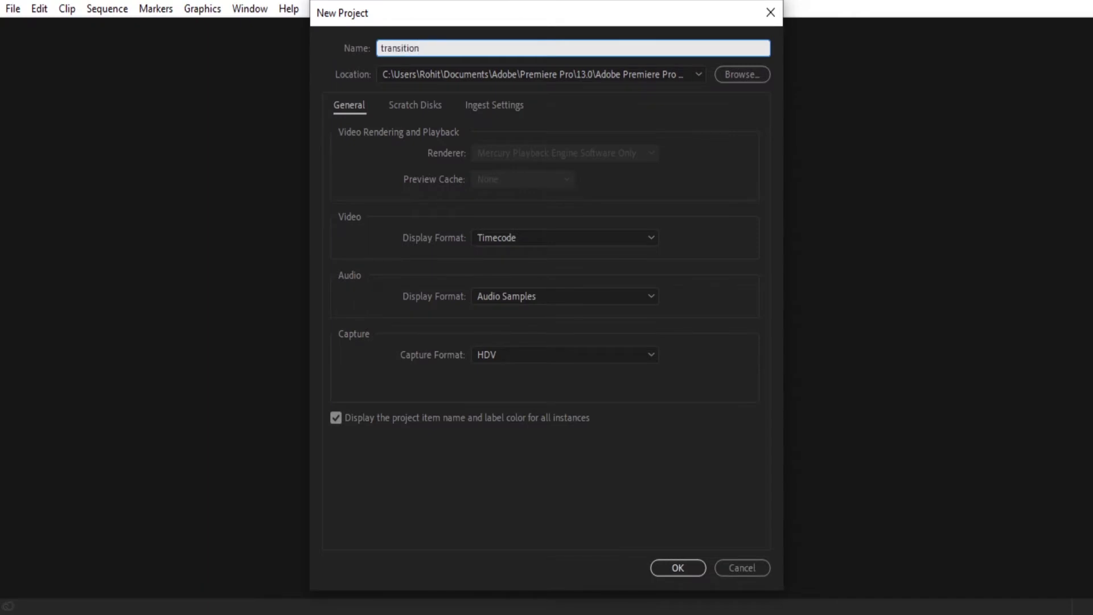
key("Return")
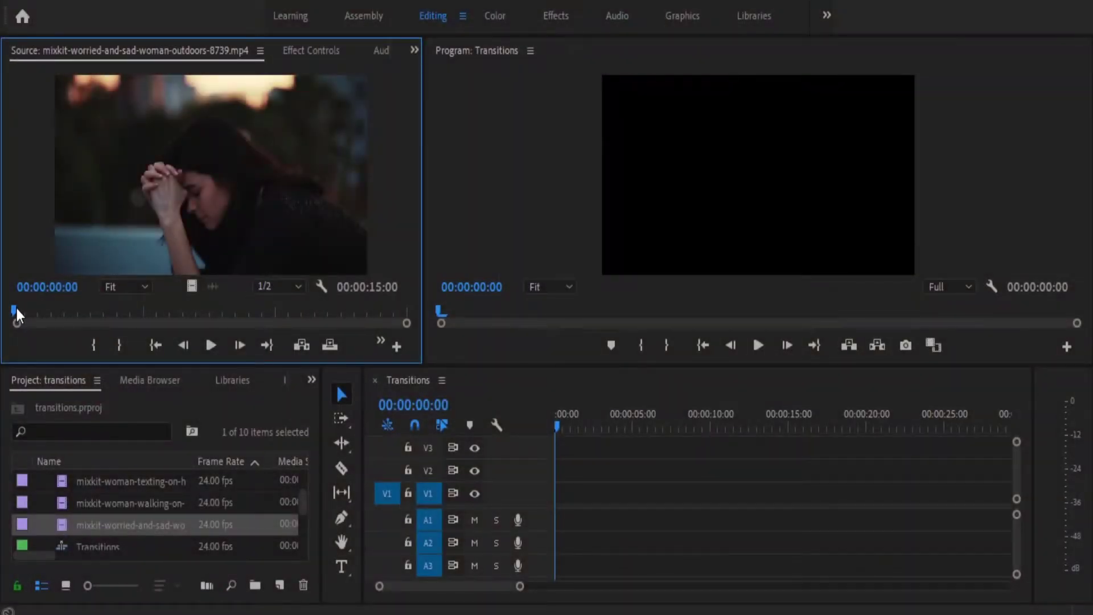
Step: Place a marked 7-second portion of the worried-woman clip at V1's start, then load the beach clip
left_click_drag(16, 307, 145, 317)
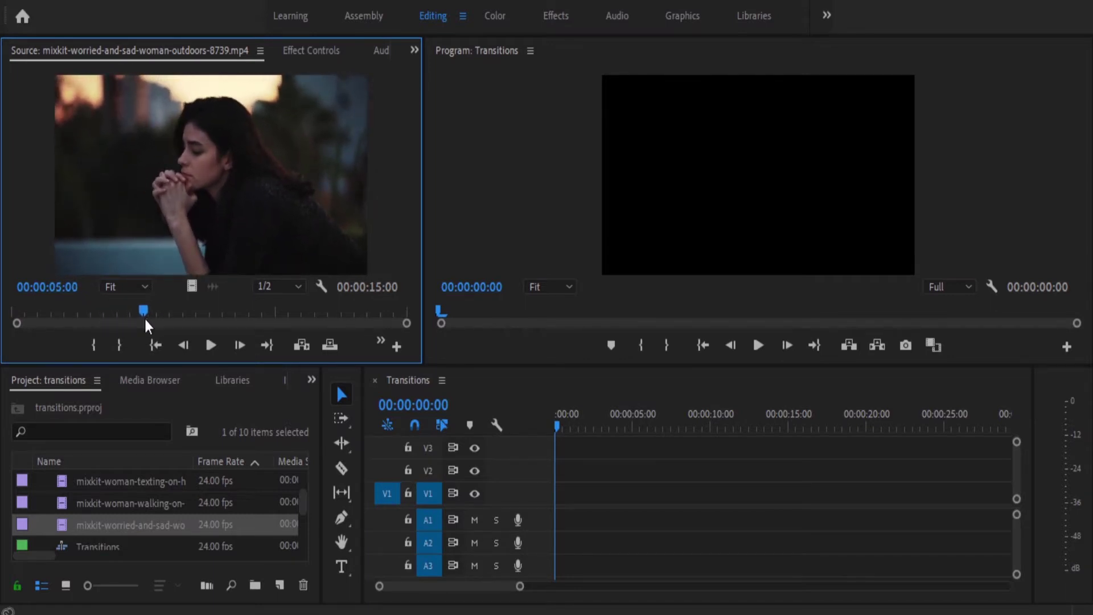
left_click(93, 345)
mouse_move(143, 311)
left_mouse_down()
mouse_move(334, 321)
mouse_move(328, 313)
left_mouse_up()
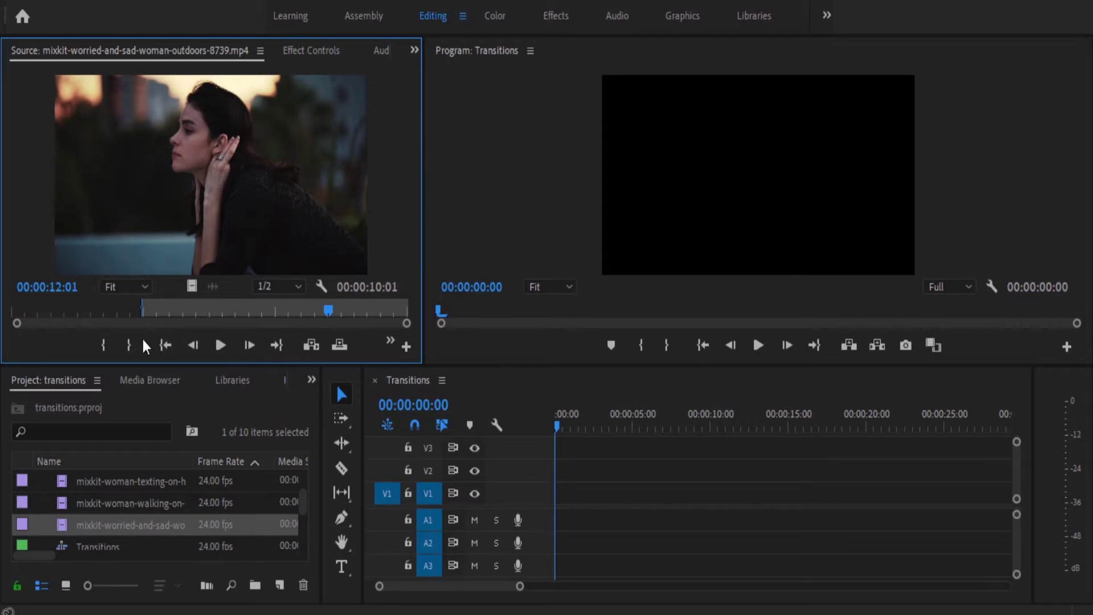
left_click(128, 346)
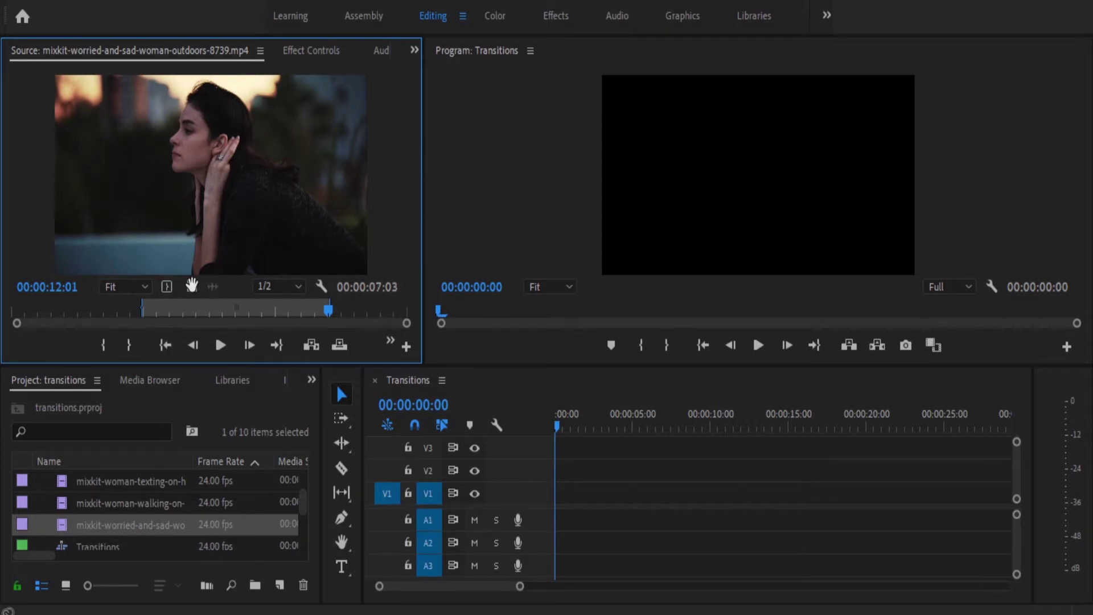
left_click_drag(435, 341, 554, 494)
double_click(131, 502)
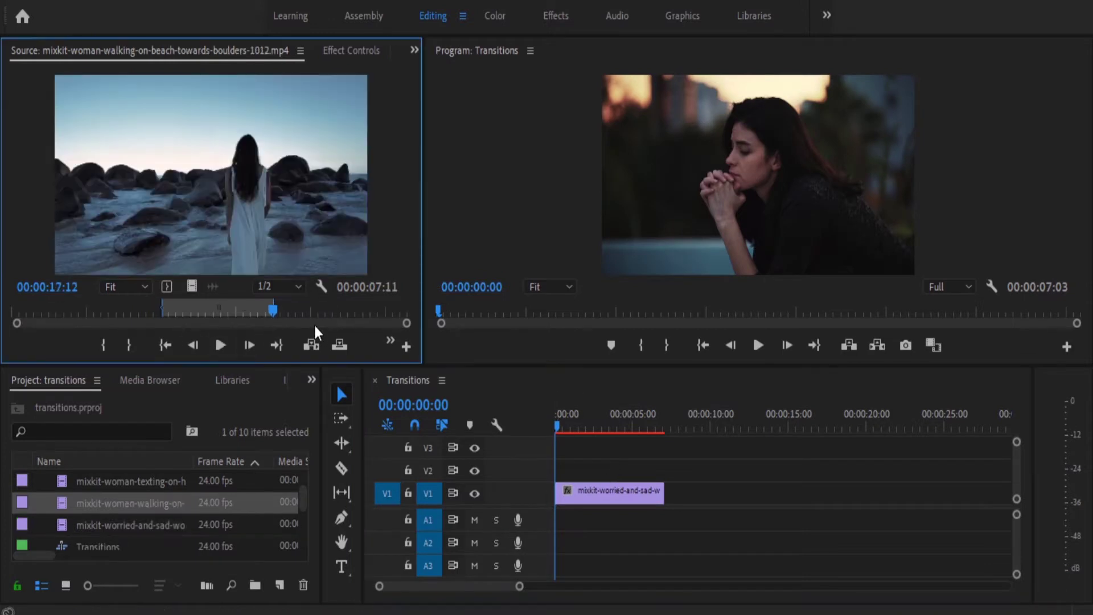
Step: Put the beach-walking clip on V2 at about 5 seconds and ACE TRANSITION.mp4 on V3
left_click_drag(192, 287, 633, 468)
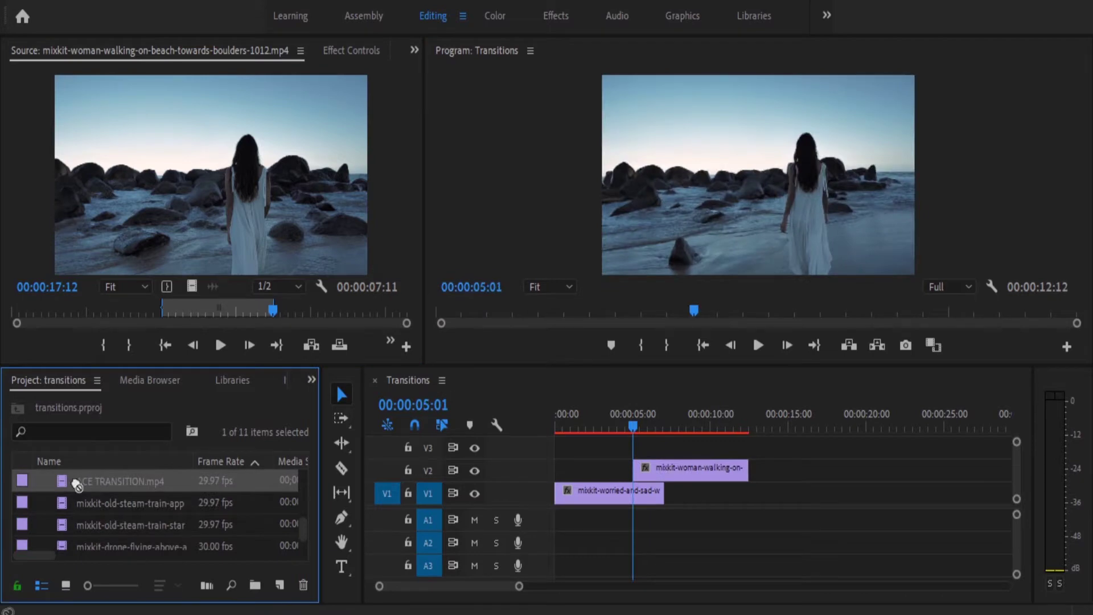
mouse_move(76, 484)
left_mouse_down()
mouse_move(641, 446)
mouse_move(683, 469)
left_mouse_up()
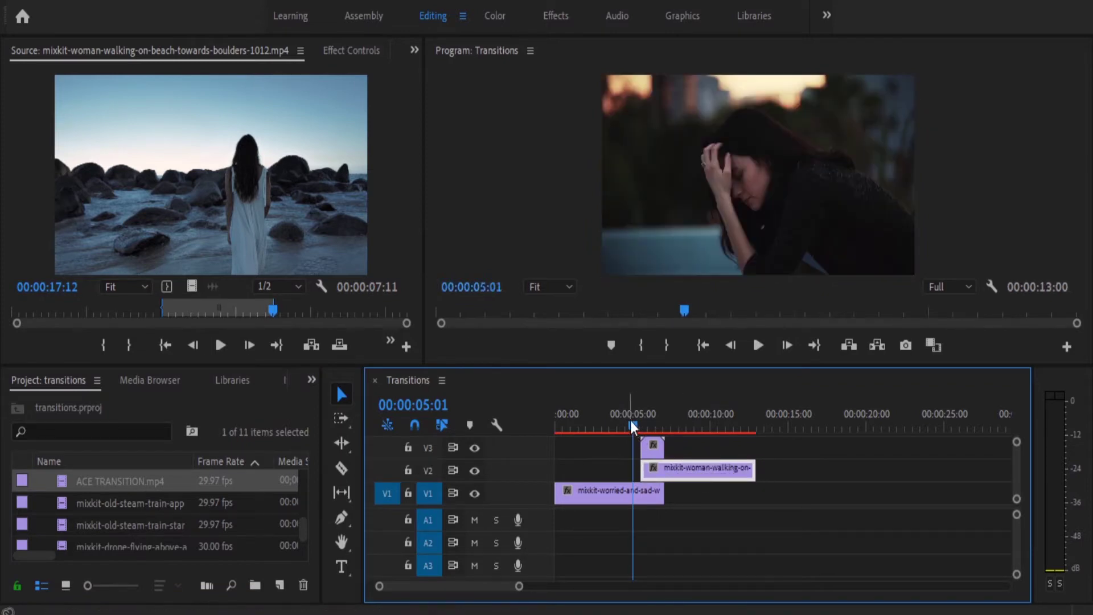
left_click_drag(631, 422, 649, 425)
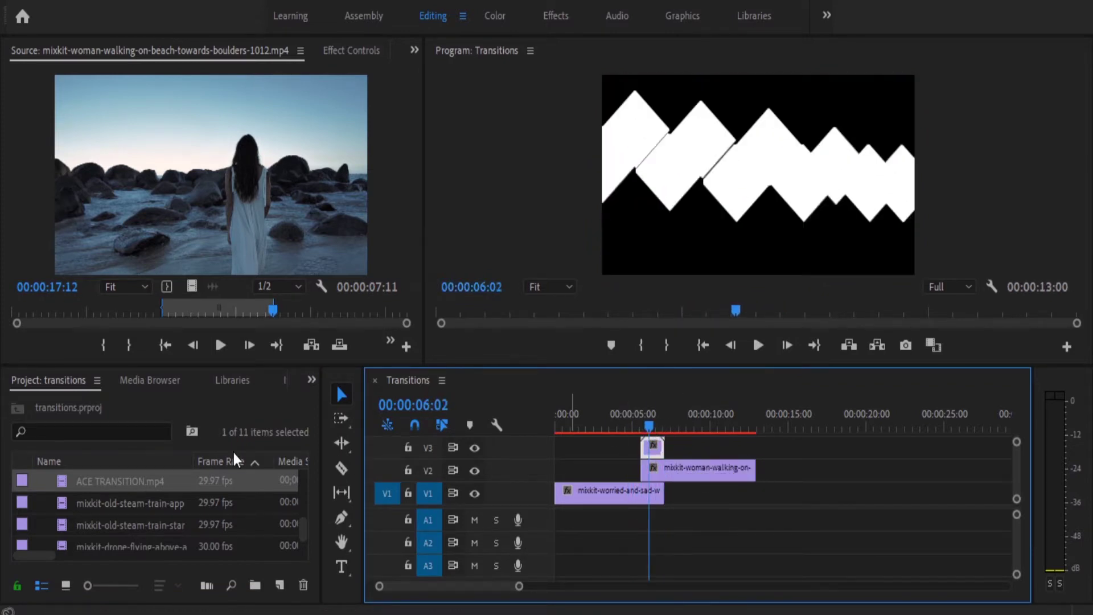
Step: Search the effects for 'matte' and drag Track Matte Key onto the V2 beach clip
left_click(312, 378)
left_click(337, 484)
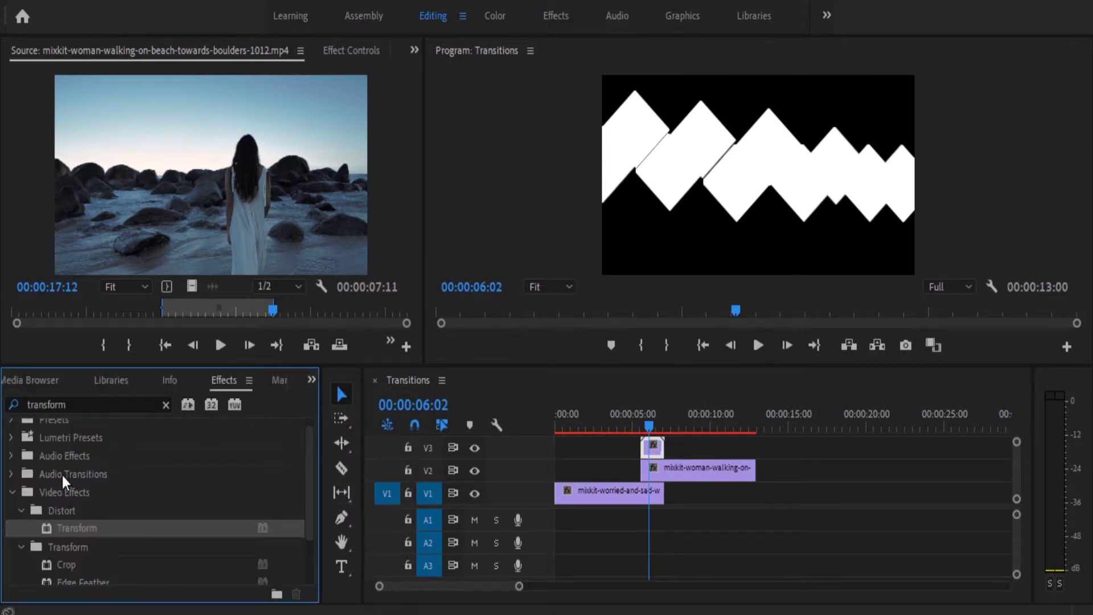
left_click(73, 402)
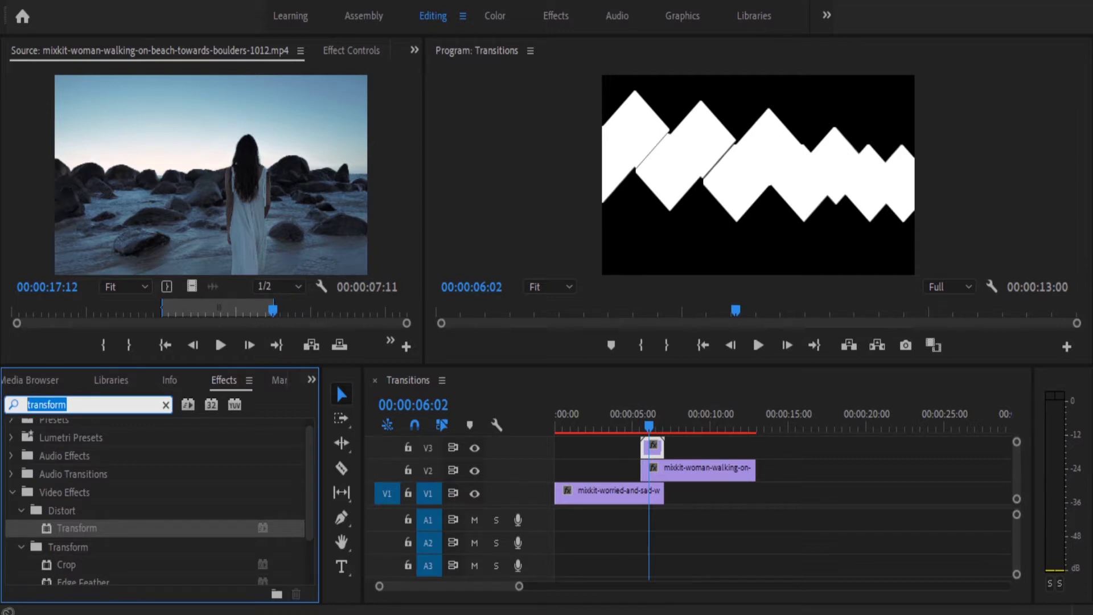
type("matte")
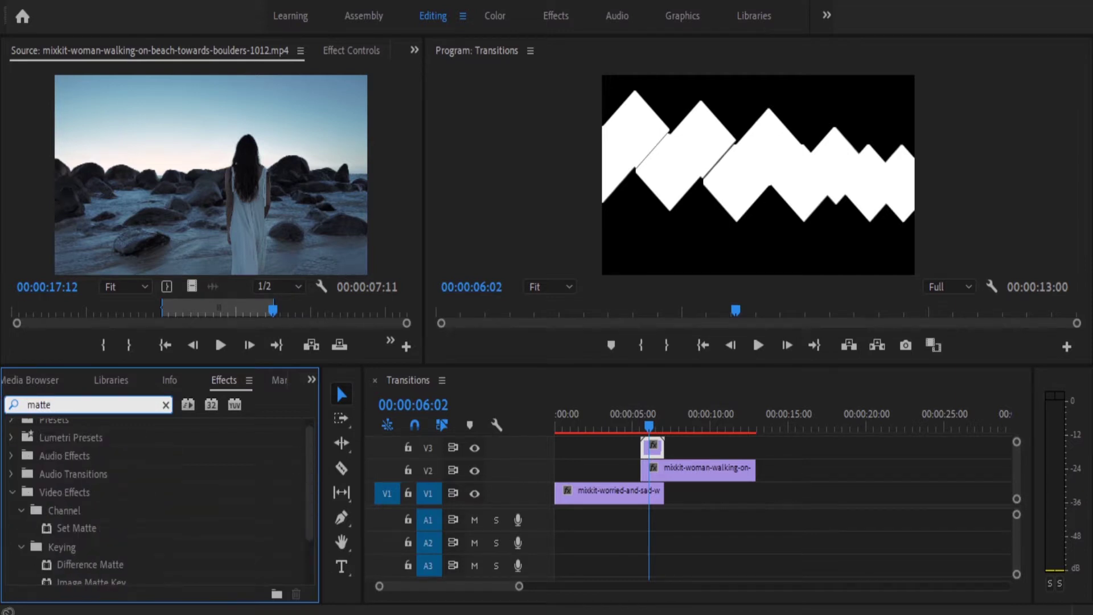
left_click_drag(306, 486, 310, 515)
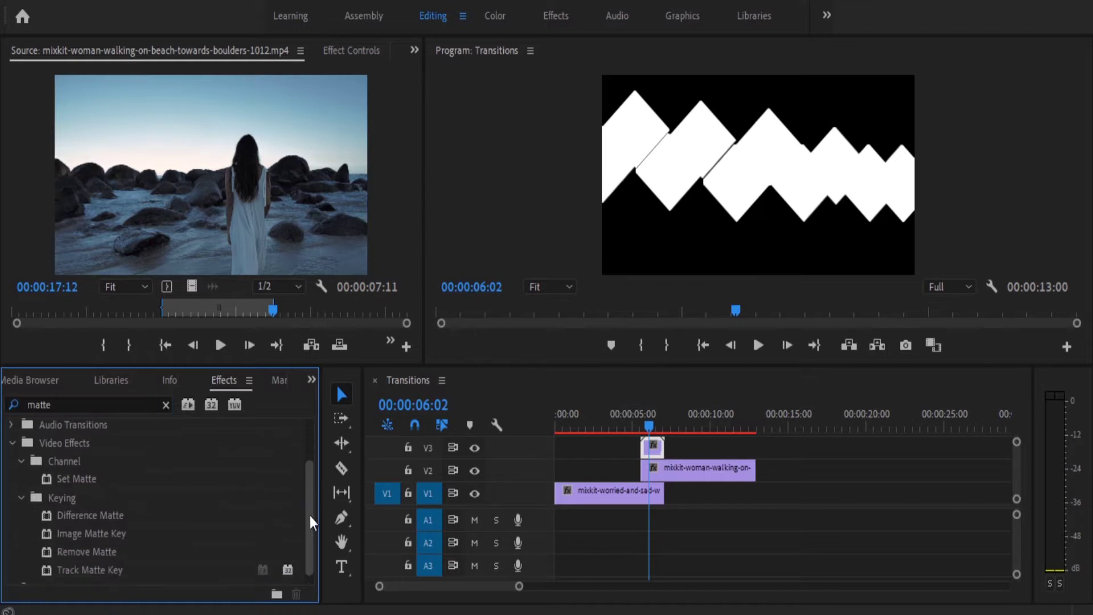
left_click(58, 558)
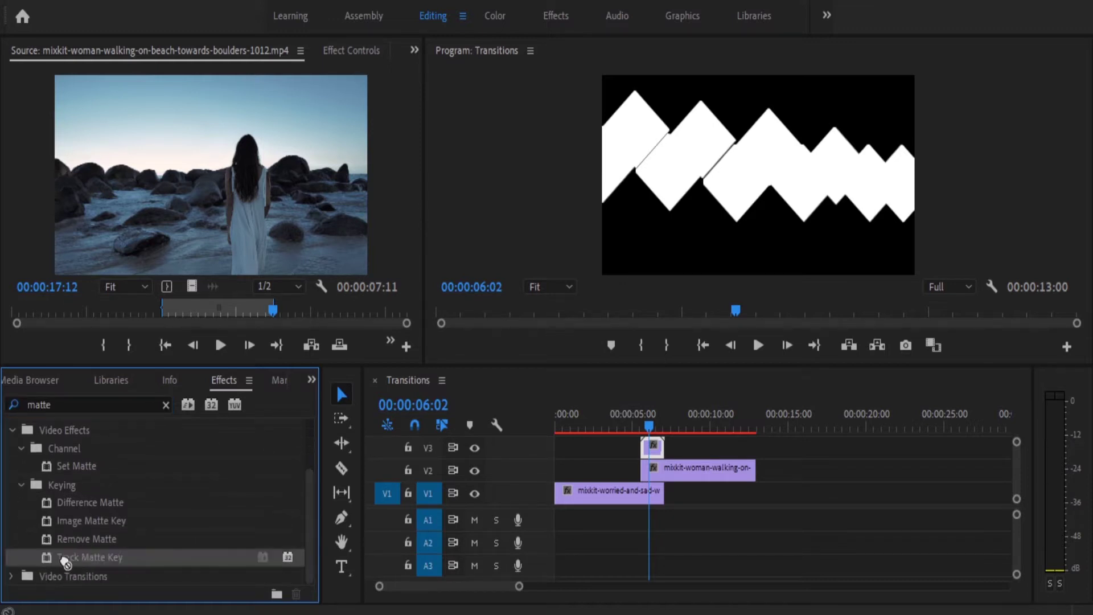
left_click_drag(61, 561, 678, 472)
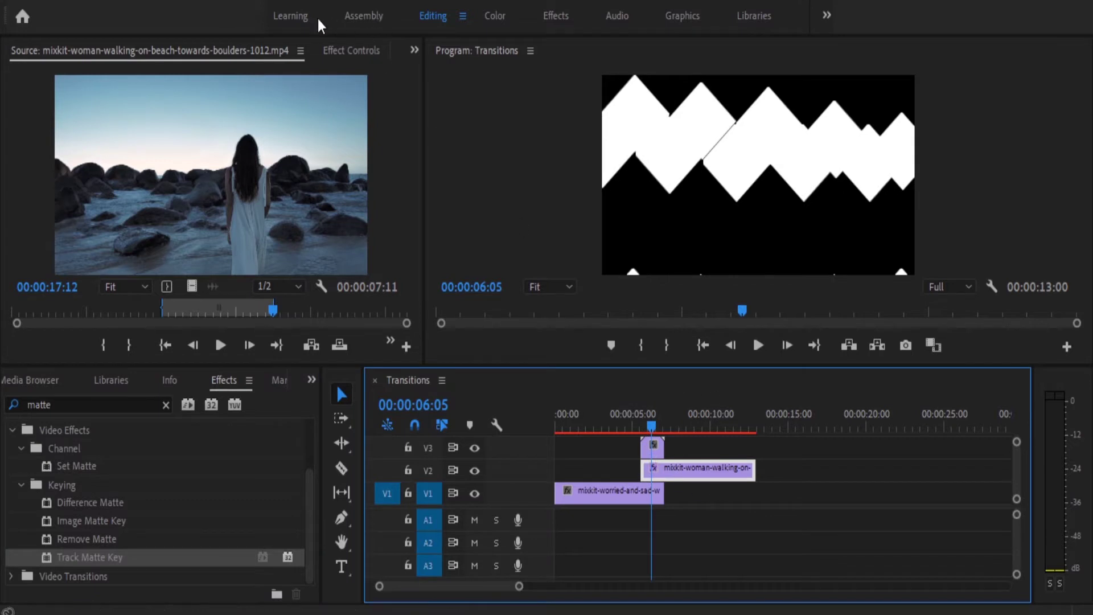
left_click(343, 50)
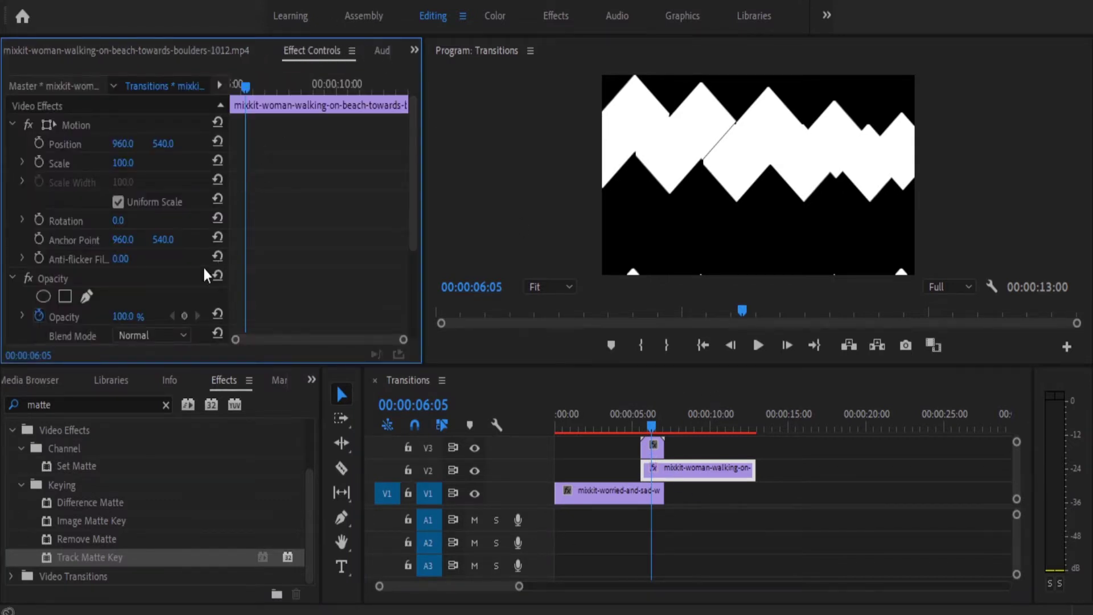
Step: Set Track Matte Key's Matte to Video 3 and Composite Using to Matte Luma, previewing the reveal
left_click_drag(414, 211, 419, 293)
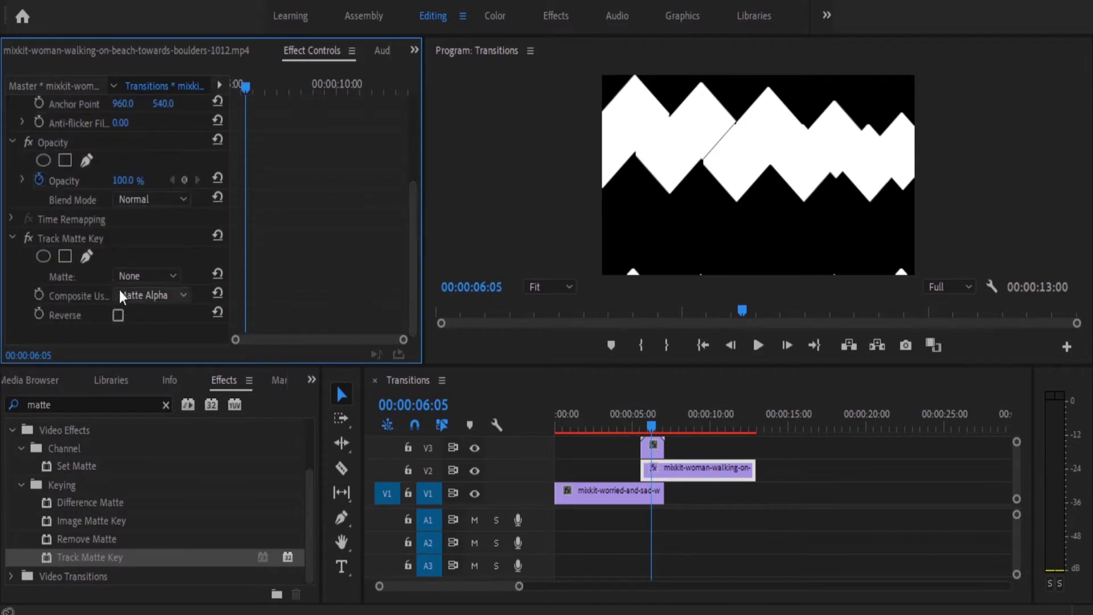
left_click(148, 275)
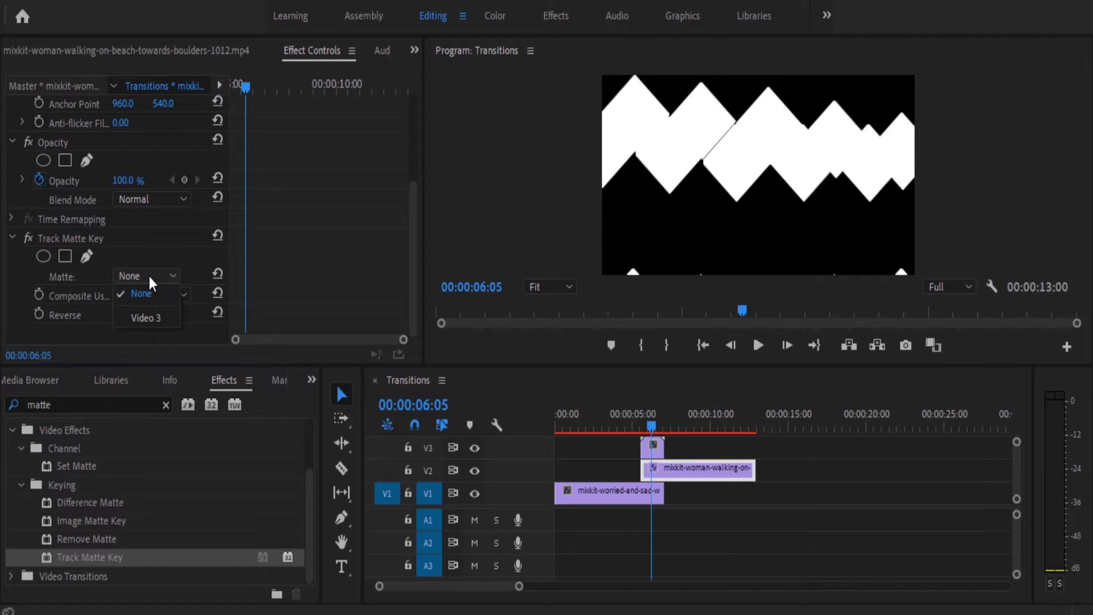
left_click(149, 318)
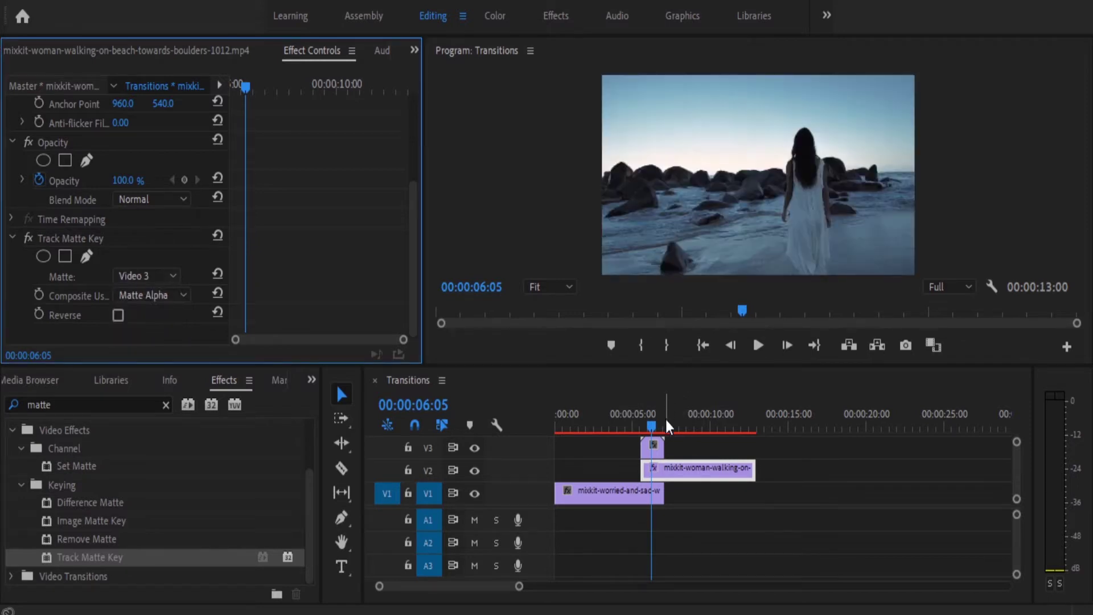
left_click_drag(653, 431, 653, 433)
left_click(151, 295)
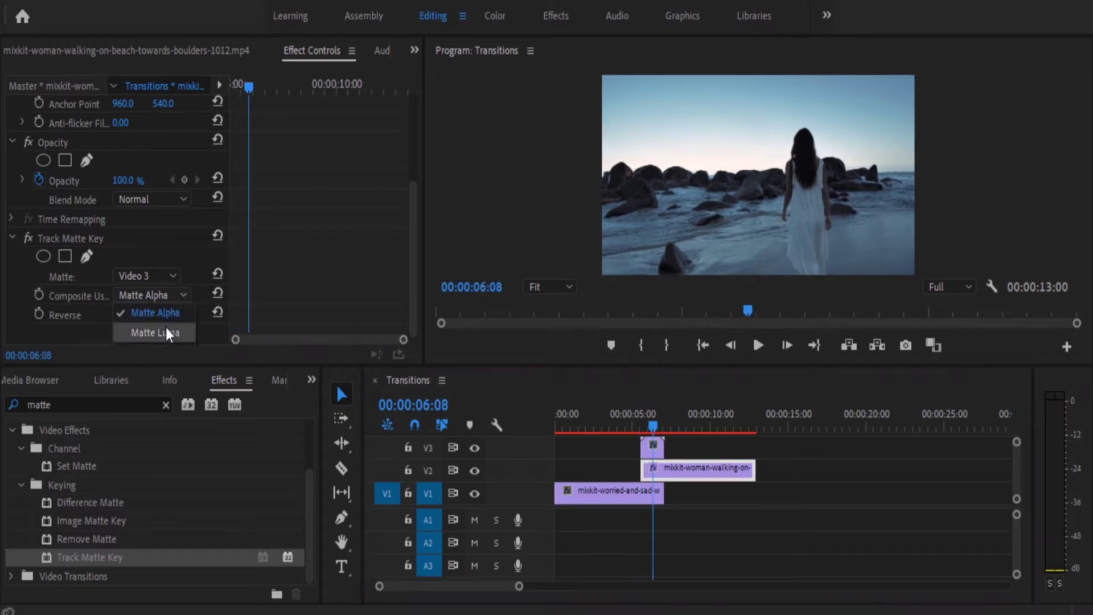
left_click(166, 342)
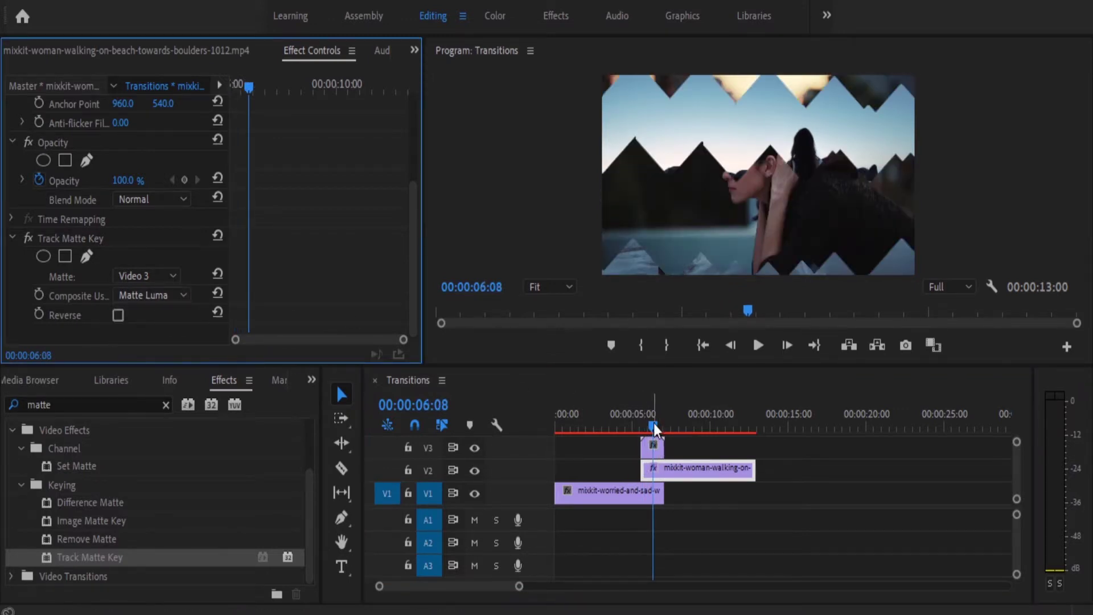
left_click_drag(654, 424, 663, 424)
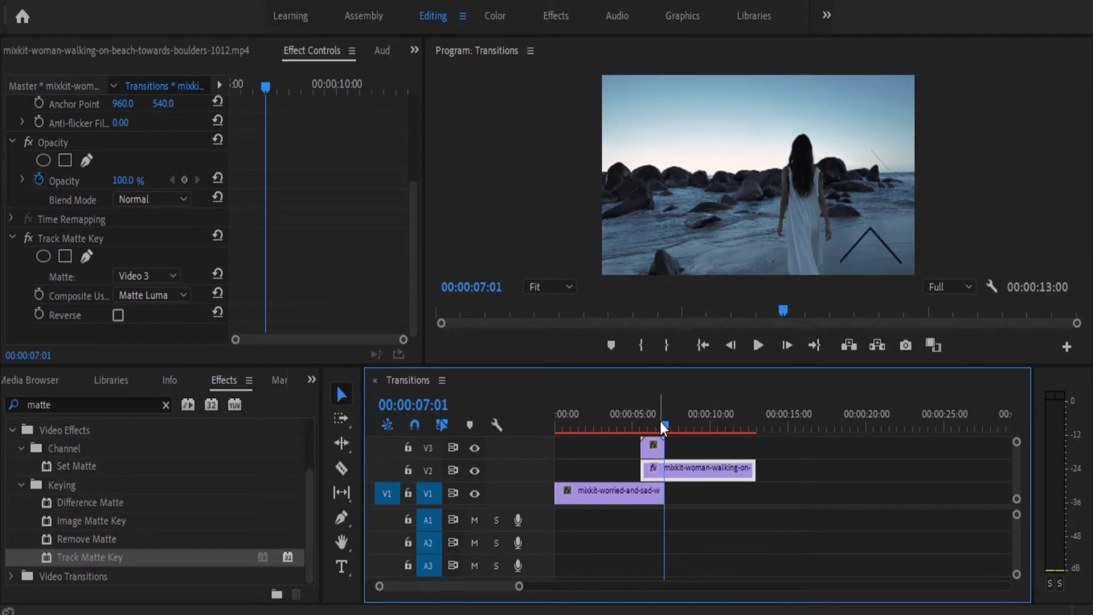
Step: Split the V2 beach clip at the playhead near 00:00:07:03 and move its second half onto V1
left_click_drag(660, 422, 662, 423)
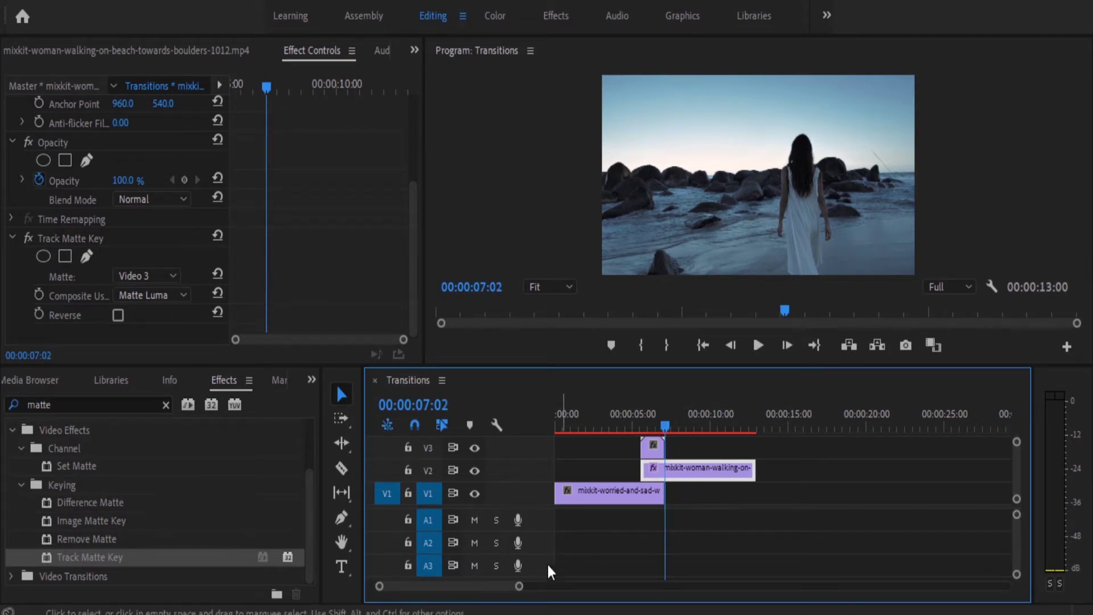
left_click_drag(519, 587, 497, 589)
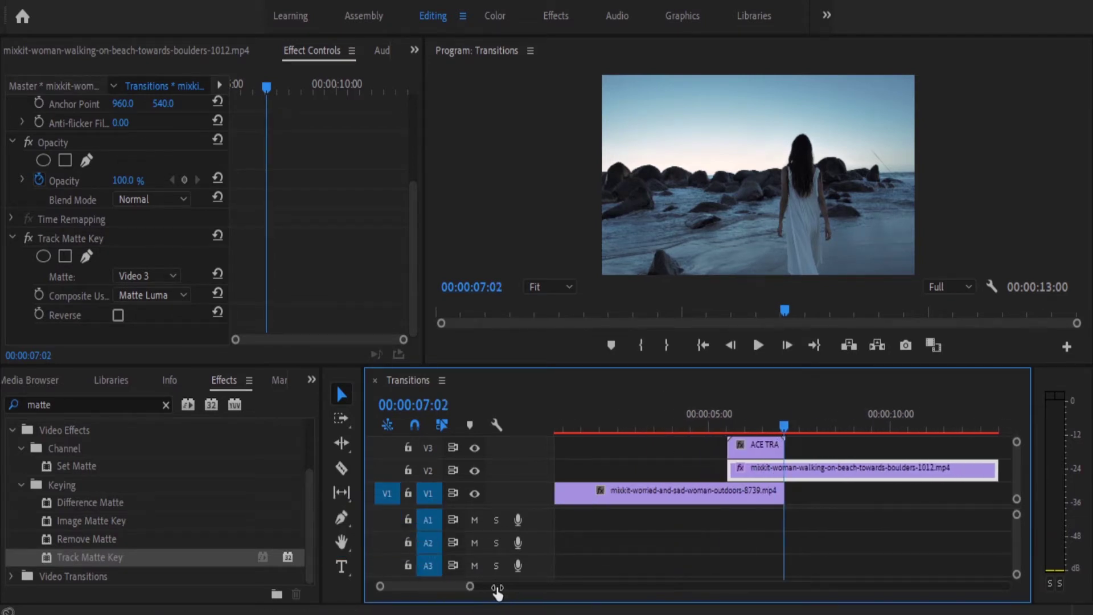
key("equal")
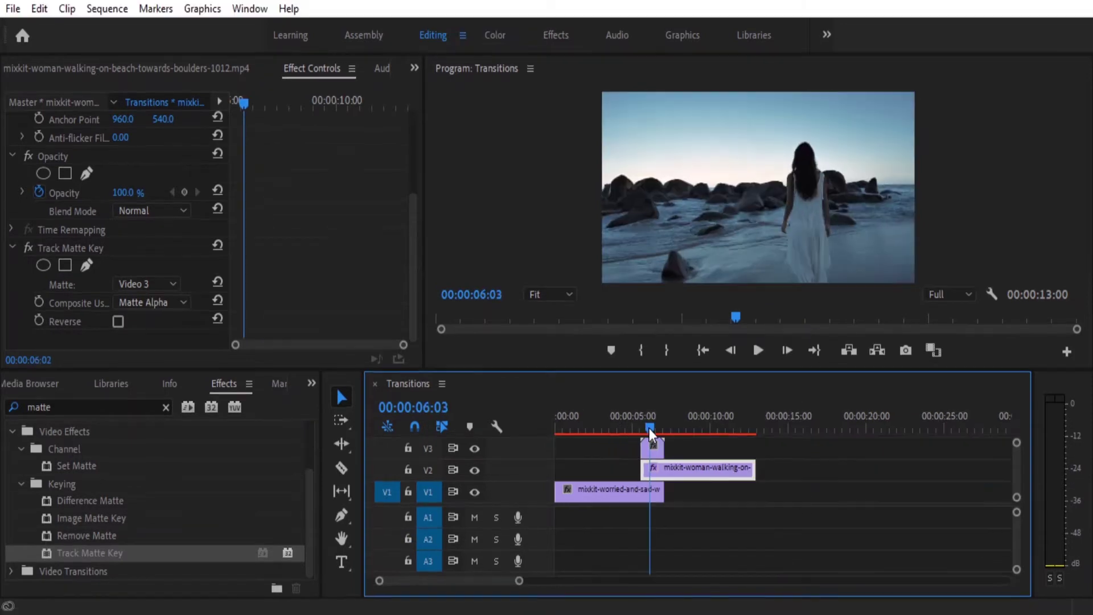
mouse_move(649, 428)
left_mouse_down()
mouse_move(659, 435)
mouse_move(643, 428)
left_mouse_up()
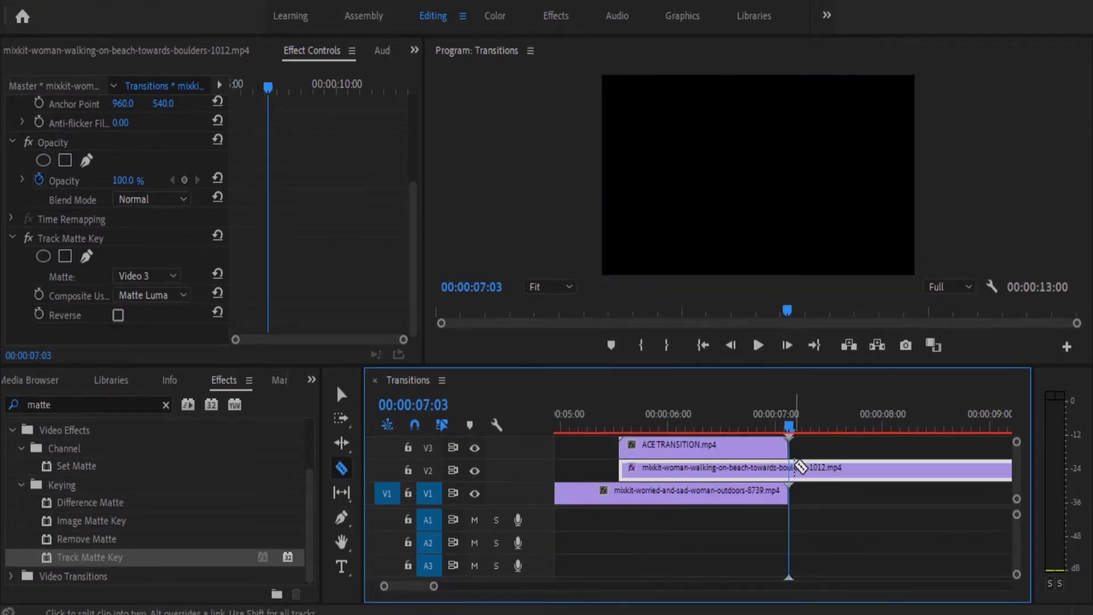
left_click(795, 467)
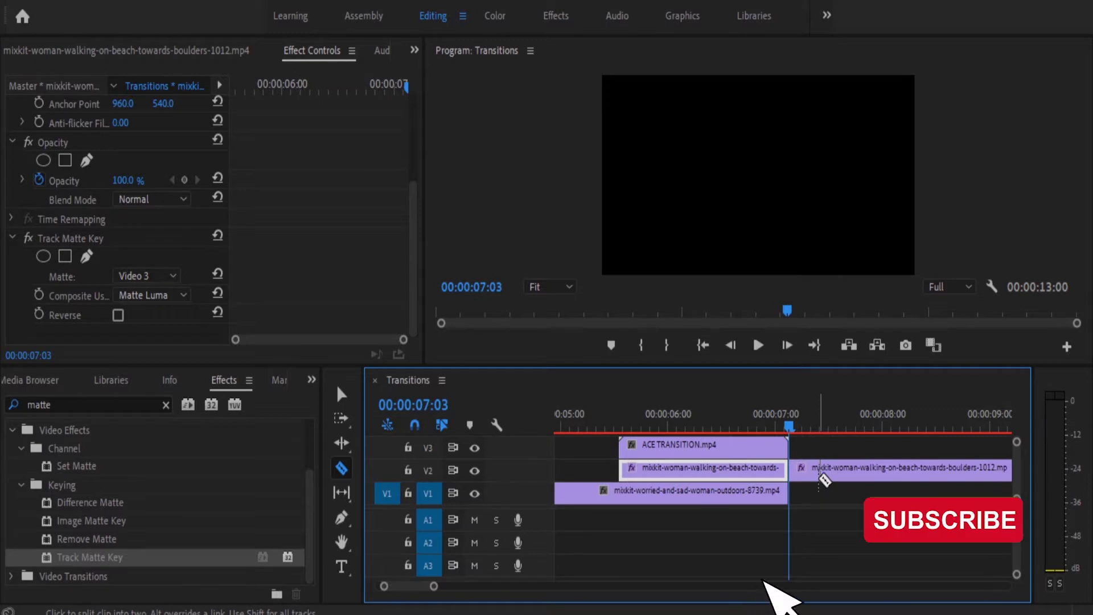
key("v")
left_click(809, 470)
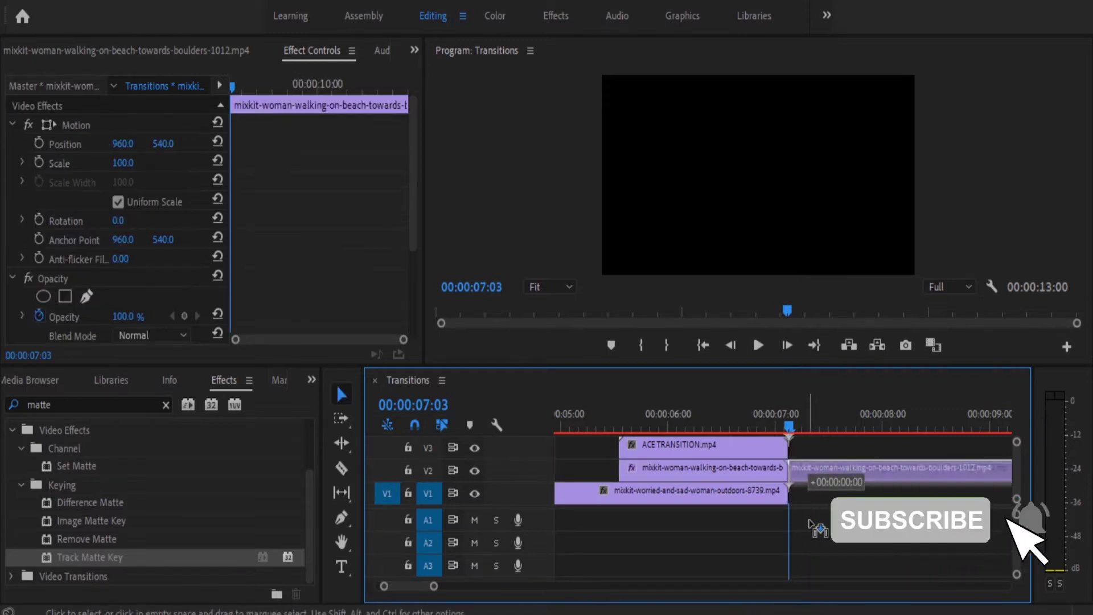
left_click_drag(810, 470, 814, 498)
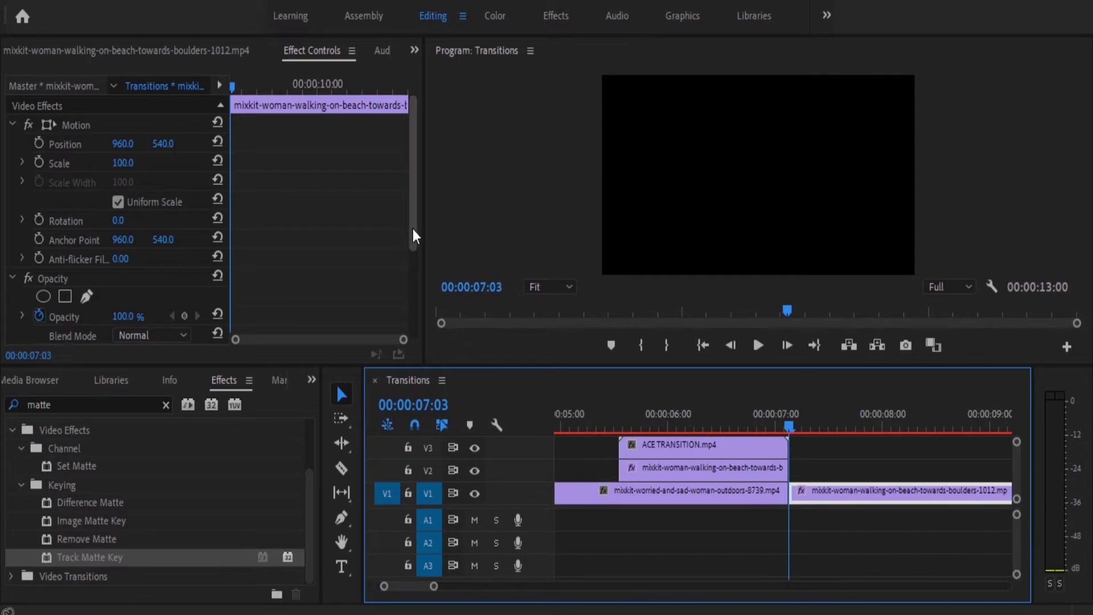
Step: Delete Track Matte Key from the moved clip and return the playhead to 00:00:06:10
left_click_drag(412, 227, 415, 313)
left_click(68, 241)
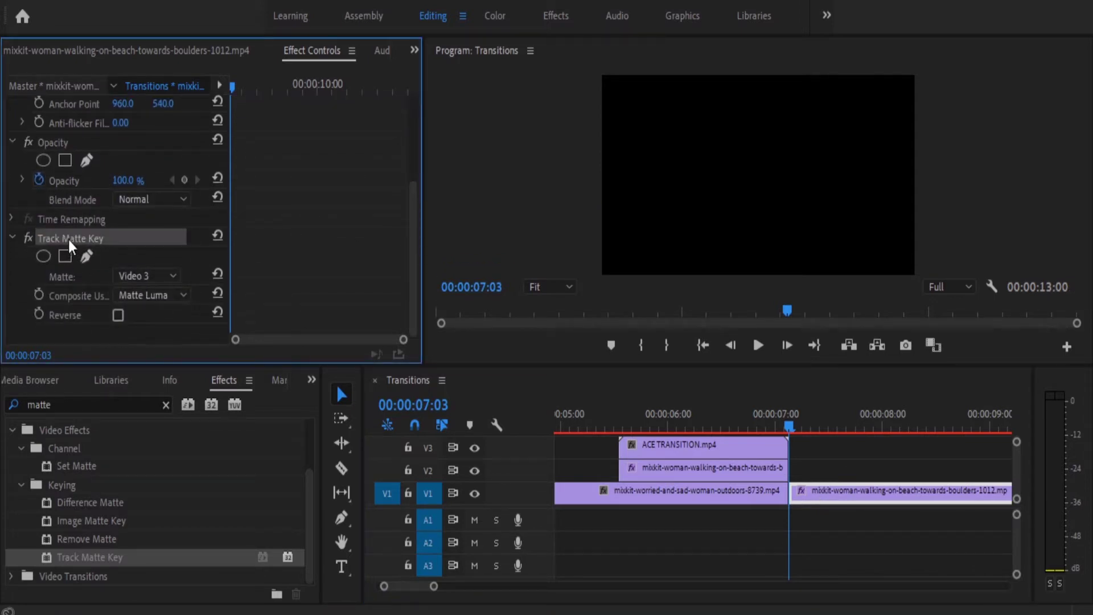
key("Delete")
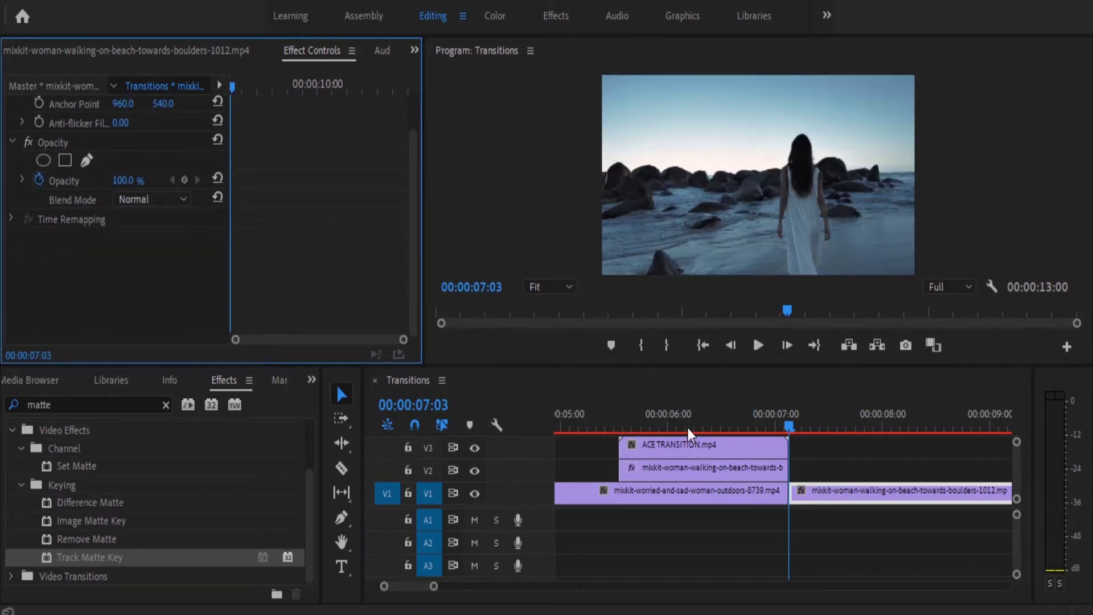
left_click_drag(791, 428, 456, 433)
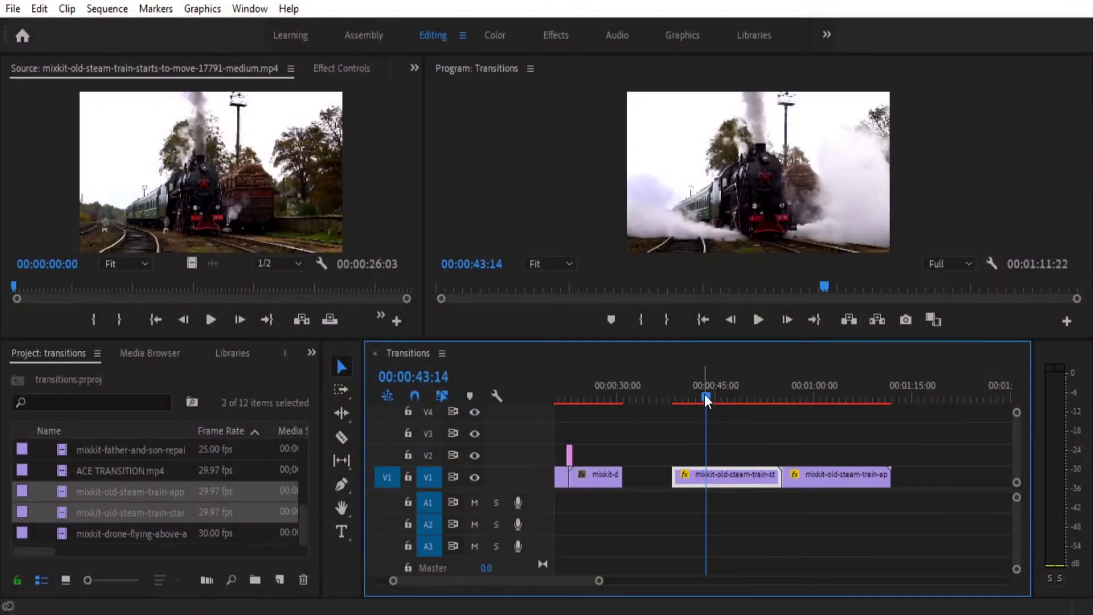
Step: Create a new FF7200 orange color matte with the default video settings
left_click_drag(706, 399, 774, 416)
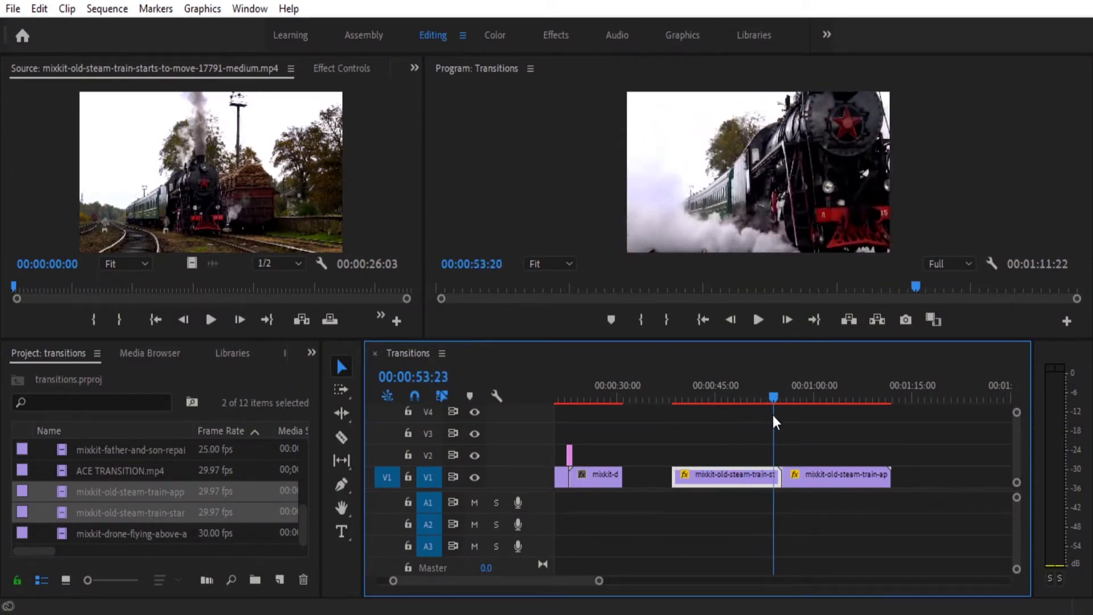
left_click_drag(774, 416, 683, 418)
scroll(255, 549, "up", 5)
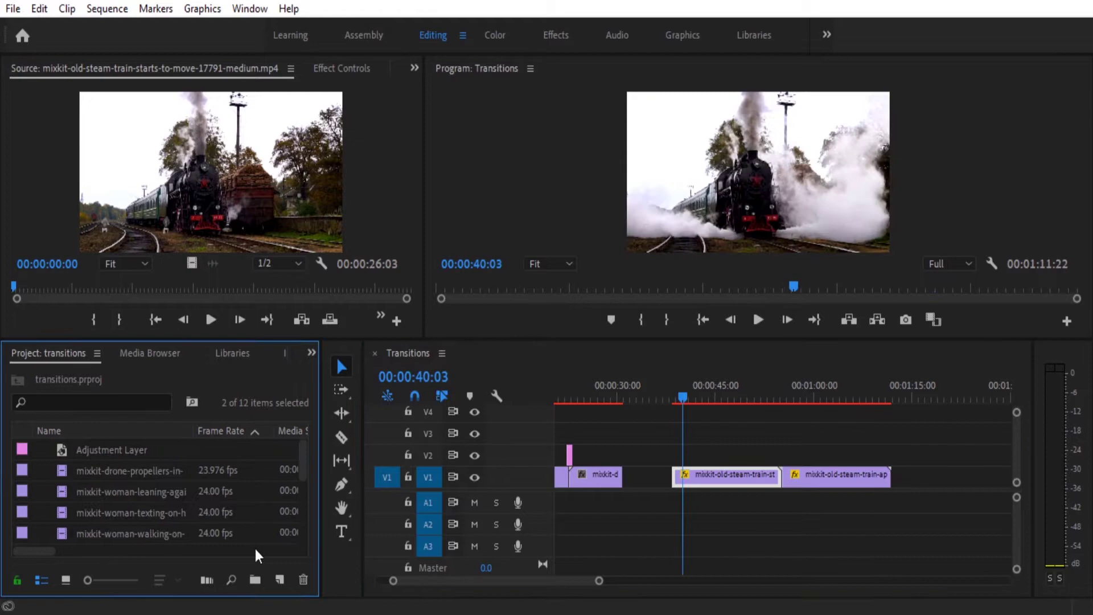
left_click(279, 581)
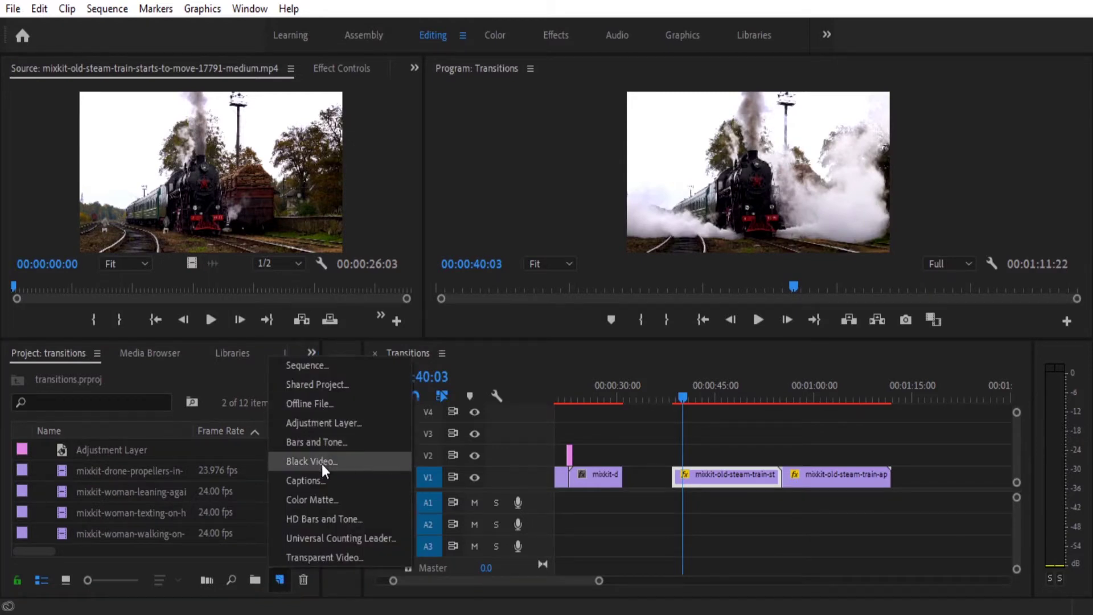
left_click(326, 499)
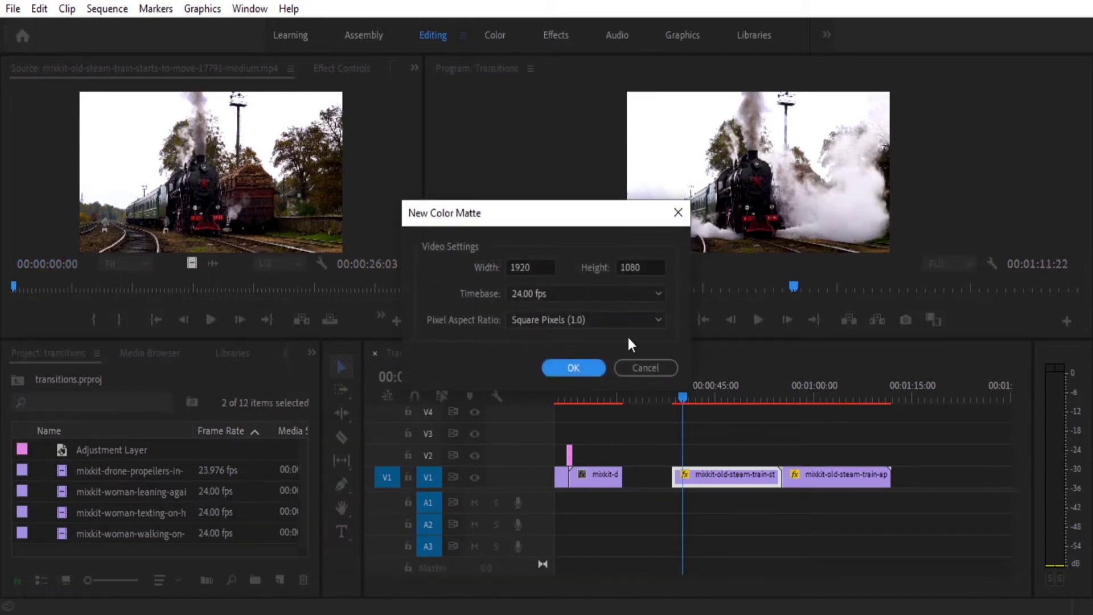
left_click(588, 366)
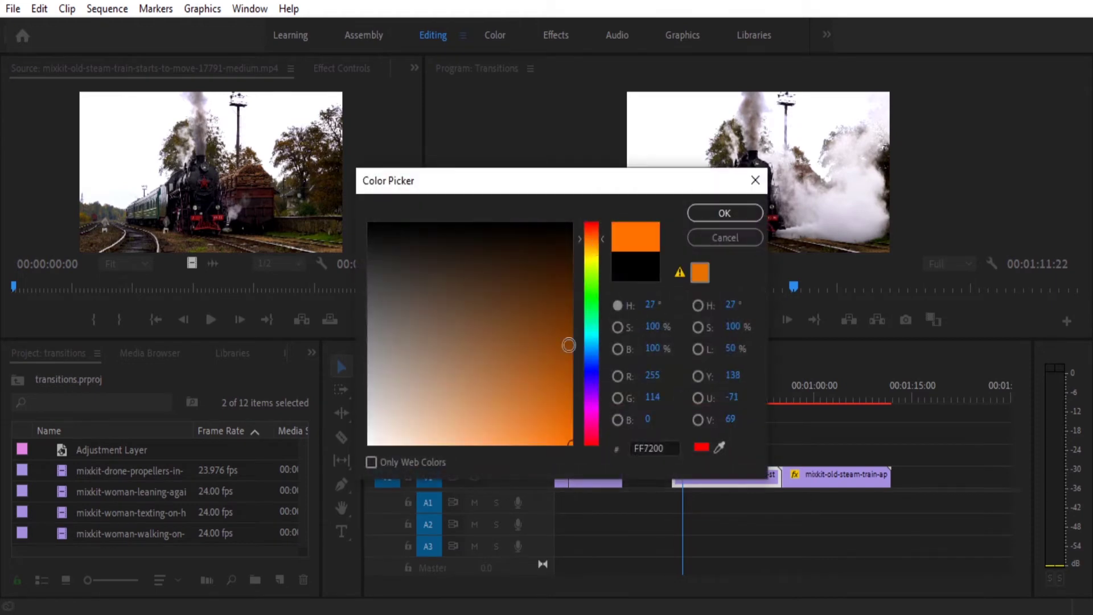
left_click_drag(569, 345, 564, 418)
left_click(724, 213)
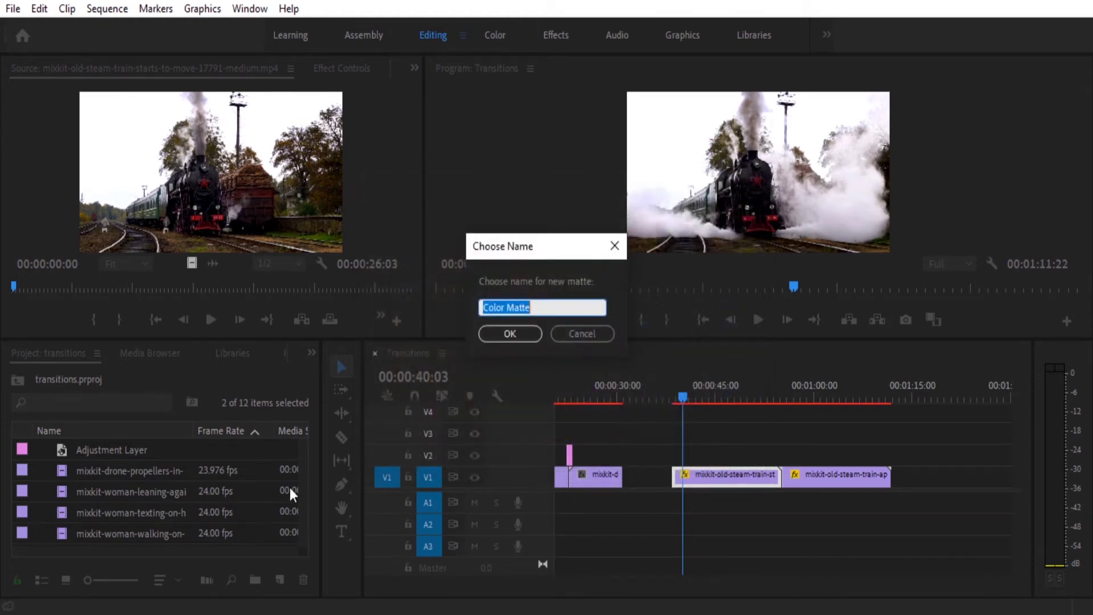
left_click(518, 337)
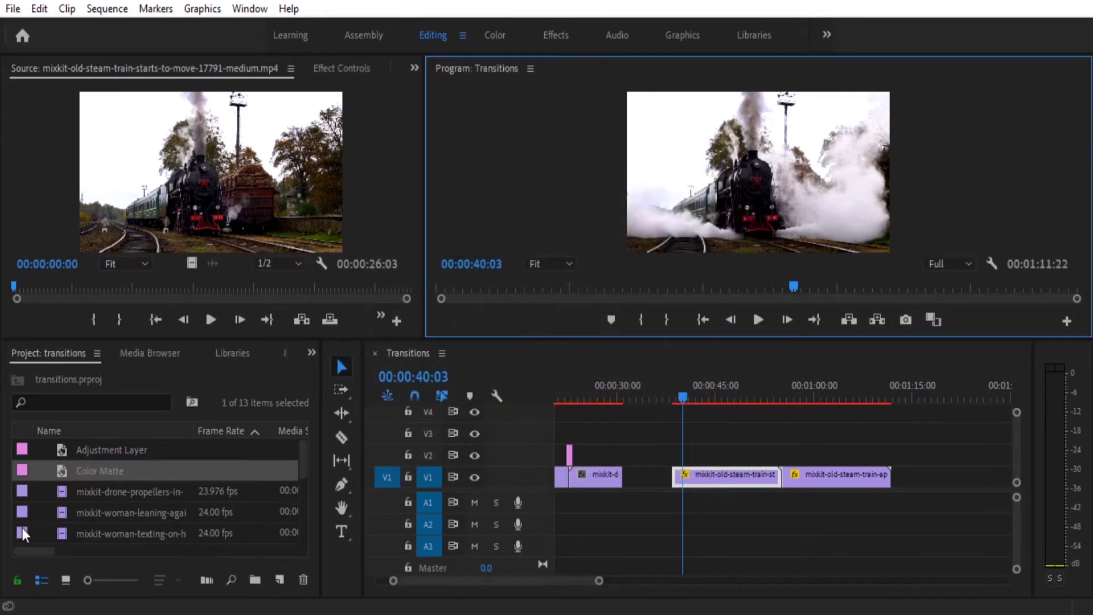
Step: Rename the matte 'orange' and drag it onto V2 over the train clips' cut
left_click(95, 472)
type("orange")
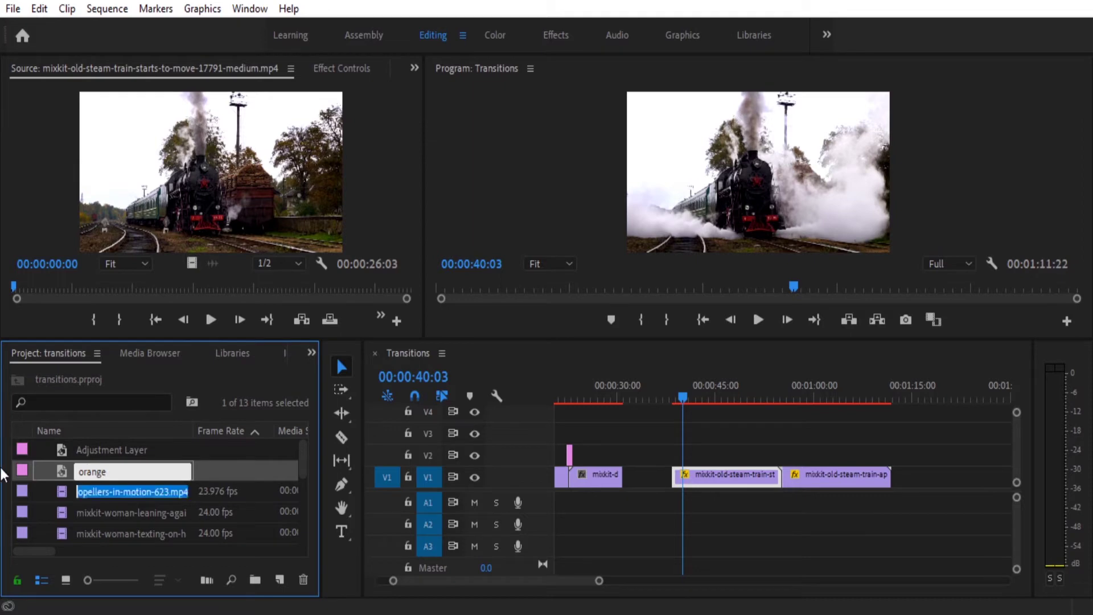
key("Return")
left_click_drag(80, 472, 769, 462)
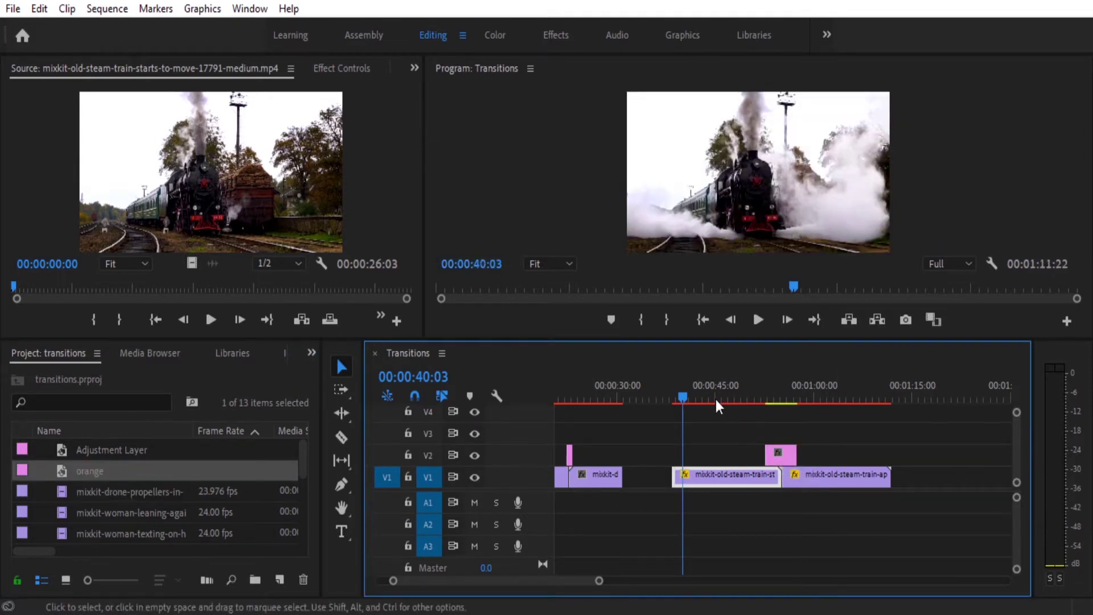
Step: Zoom the timeline in and trim the orange matte's right edge to about two seconds around the cut
left_click_drag(682, 396, 766, 396)
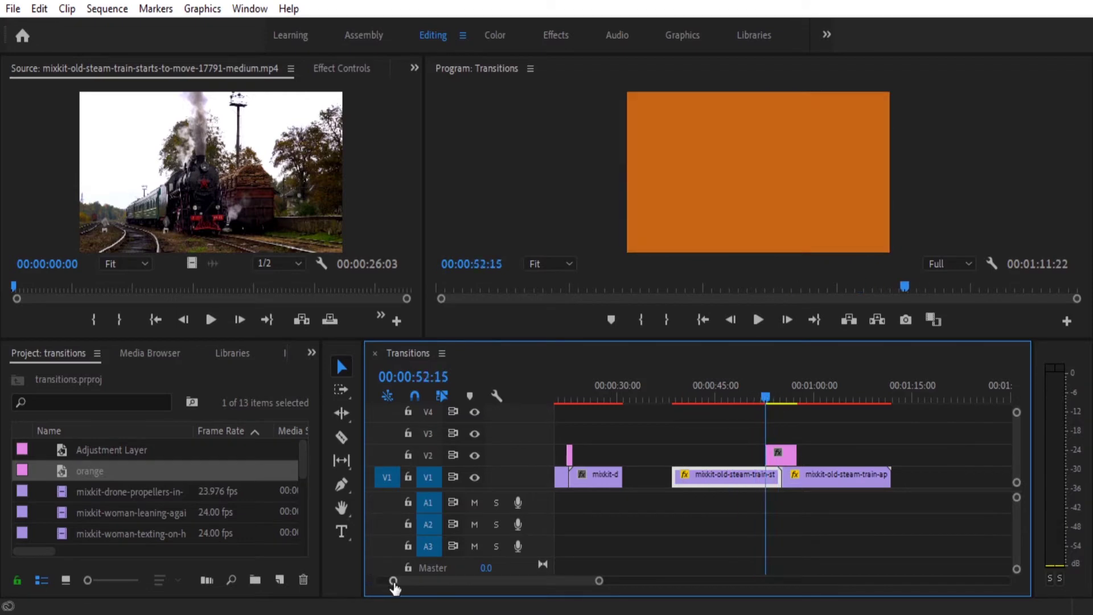
left_click_drag(393, 581, 456, 601)
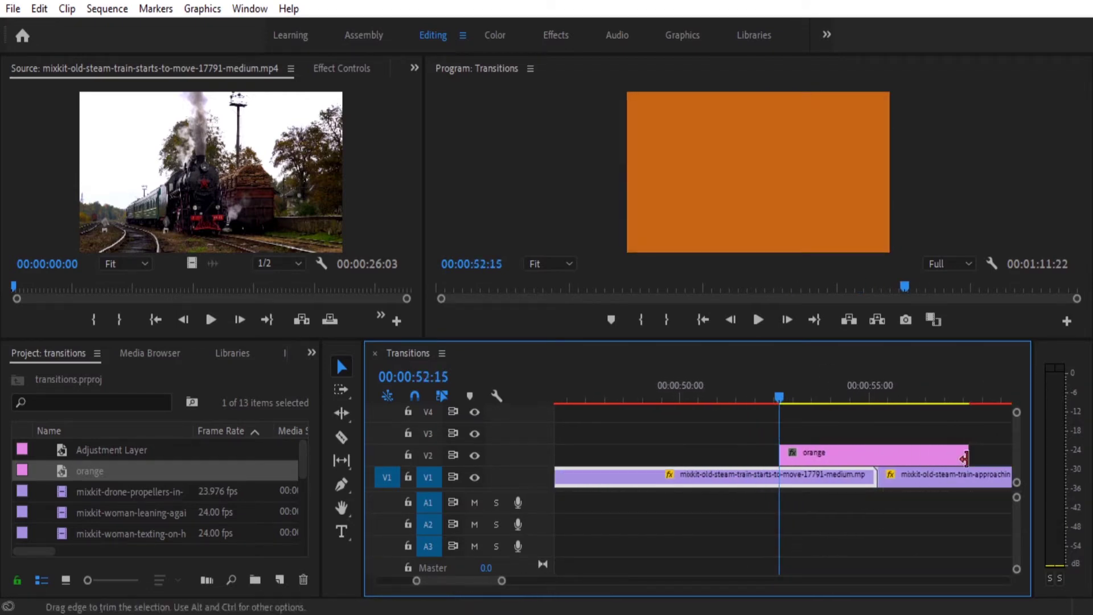
mouse_move(779, 398)
left_mouse_down()
mouse_move(707, 399)
mouse_move(927, 414)
left_mouse_up()
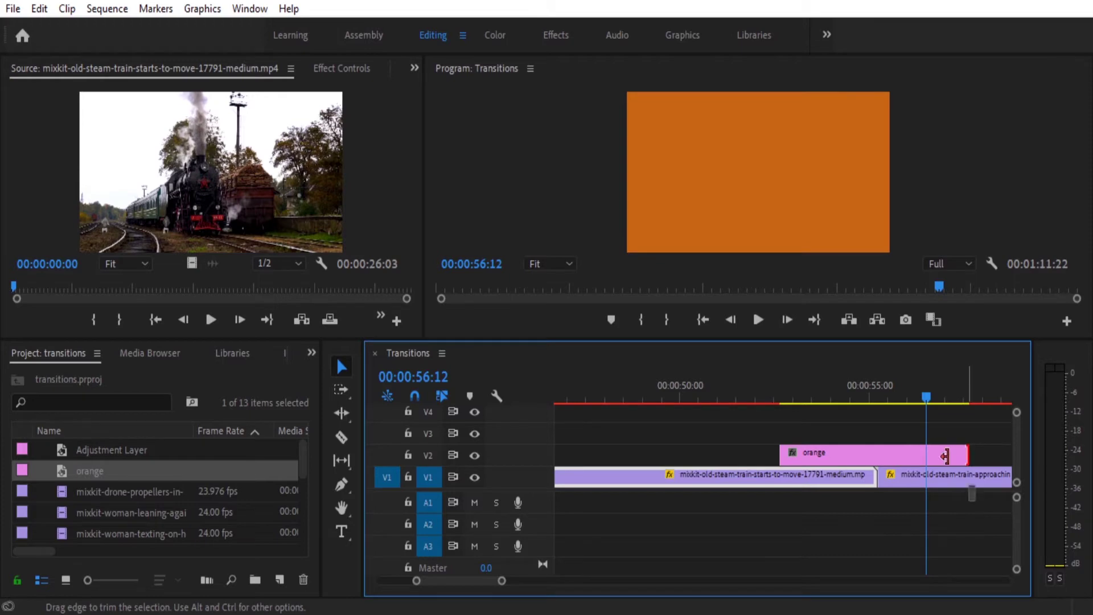
left_click_drag(945, 456, 924, 456)
Step: Bring up the Effects panel and search for 'push'
left_click(309, 352)
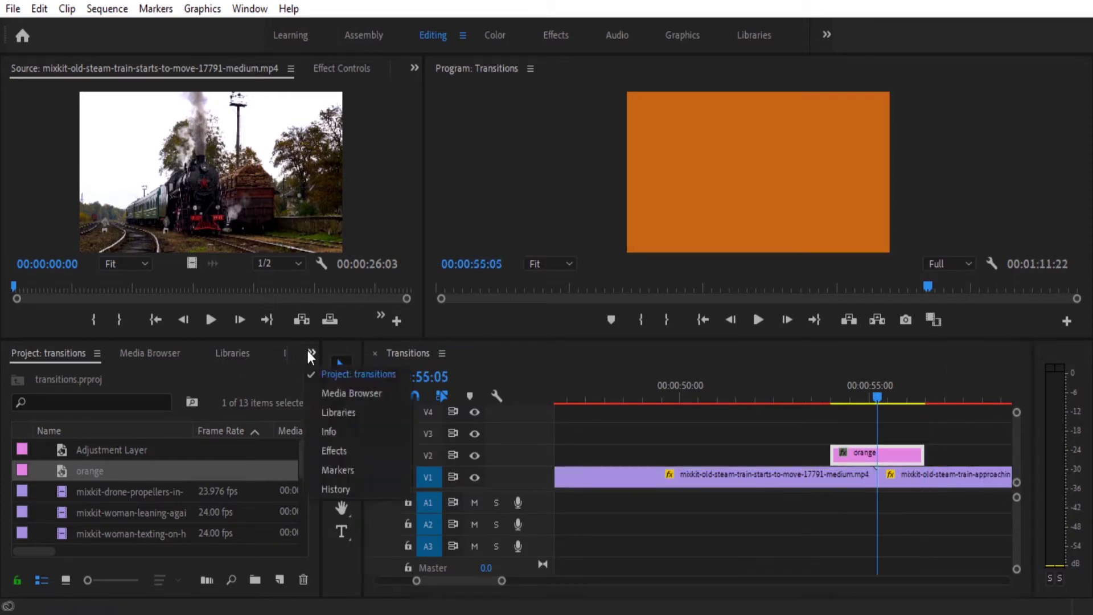
left_click(333, 451)
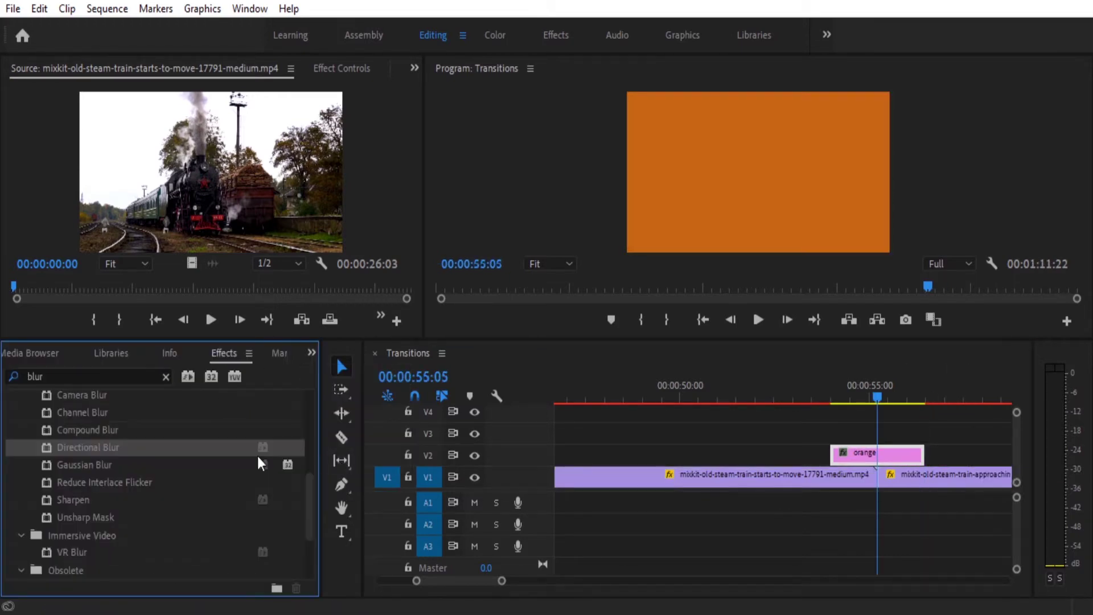
left_click(66, 376)
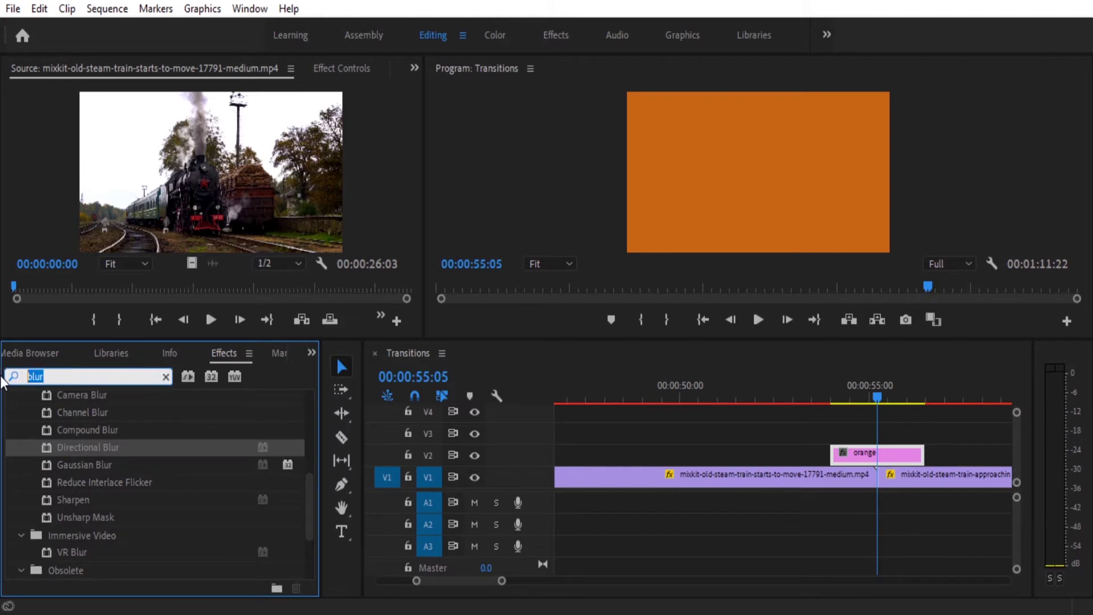
type("pud")
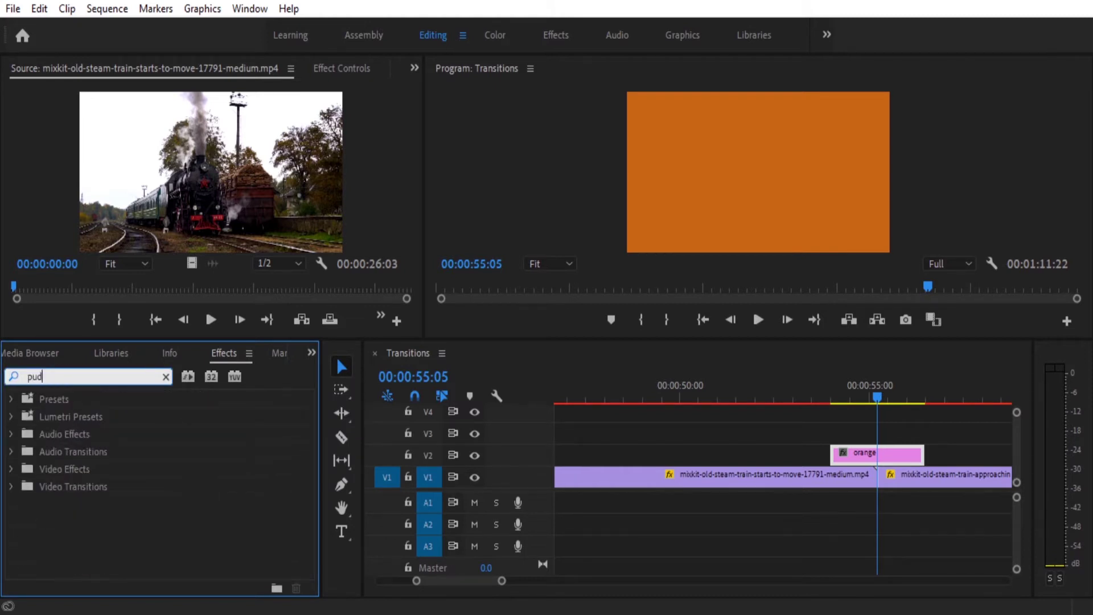
key("BackSpace")
type("sh")
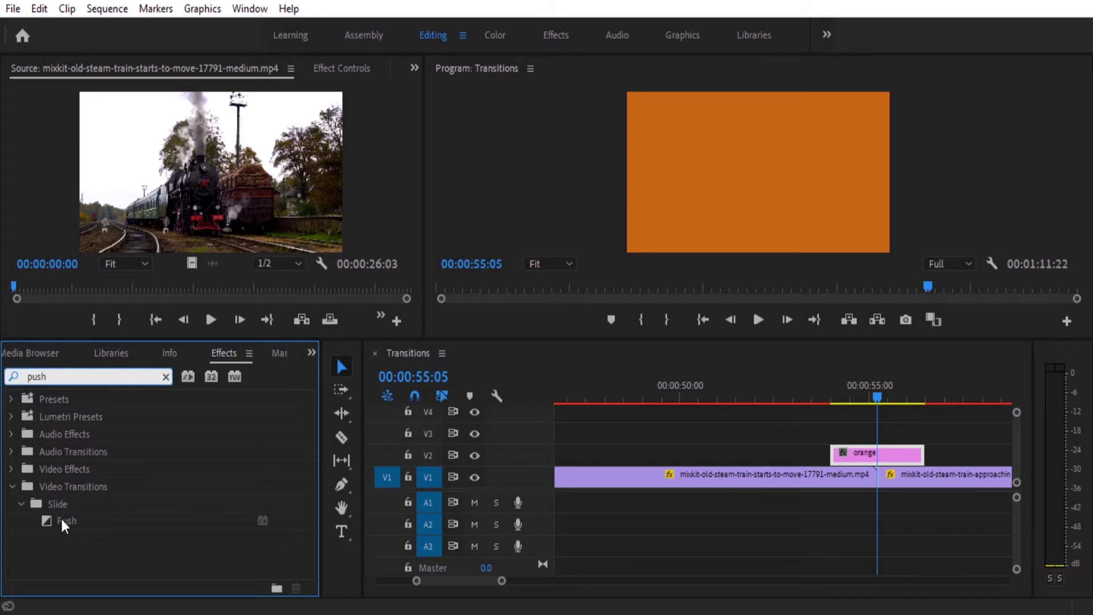
Step: Apply Push transitions to the start and end of the orange matte, adjusting the end one's length
left_click_drag(63, 524, 725, 481)
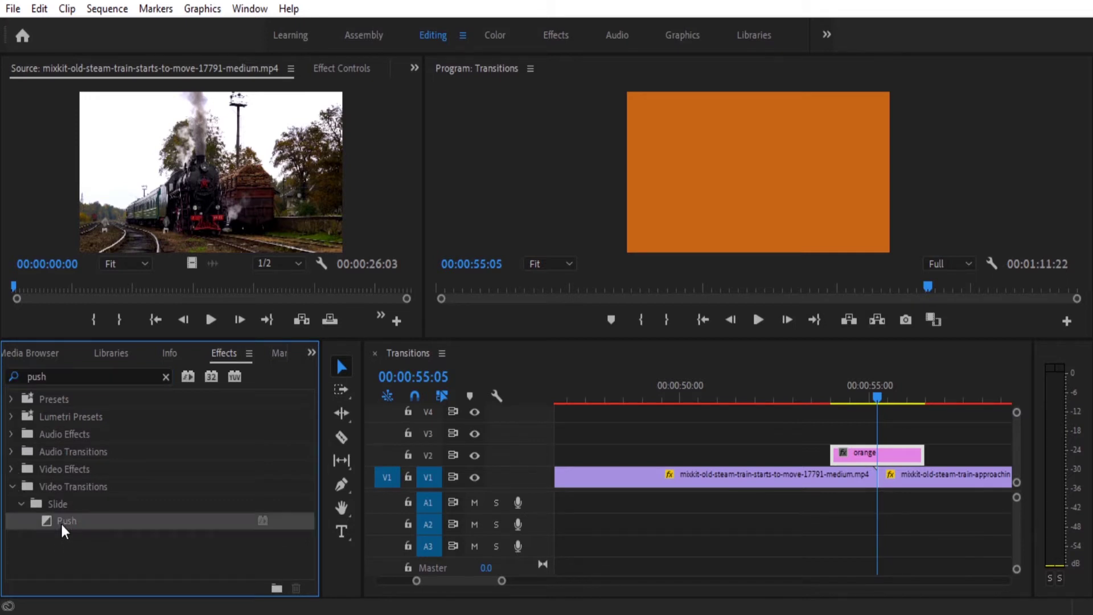
mouse_move(849, 453)
left_mouse_down()
mouse_move(243, 482)
mouse_move(882, 465)
mouse_move(846, 455)
mouse_move(856, 456)
left_mouse_up()
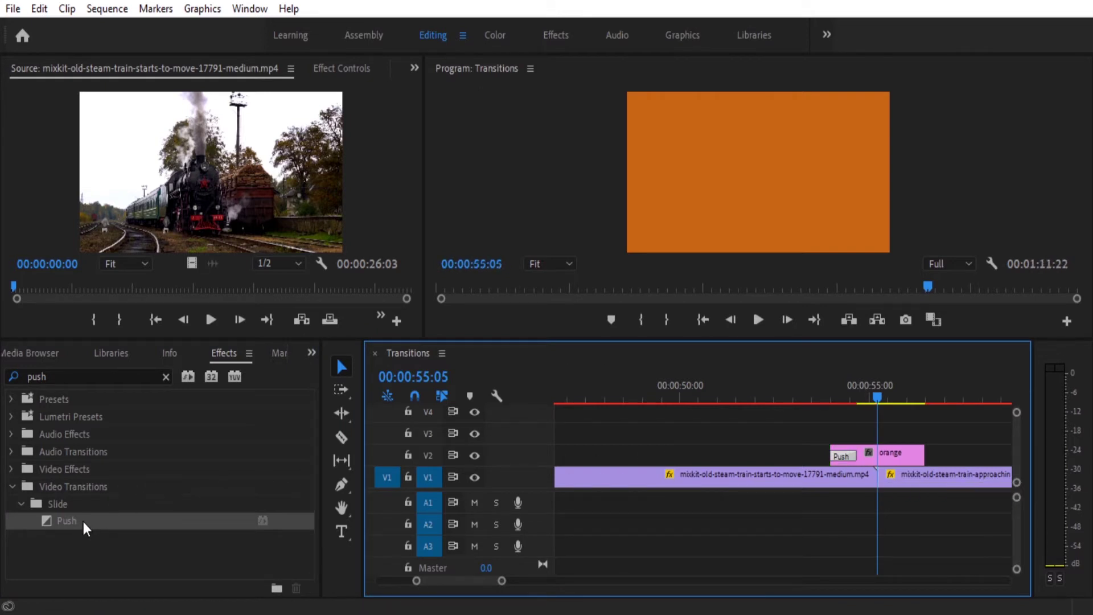
mouse_move(74, 522)
left_mouse_down()
mouse_move(925, 457)
mouse_move(888, 455)
left_mouse_up()
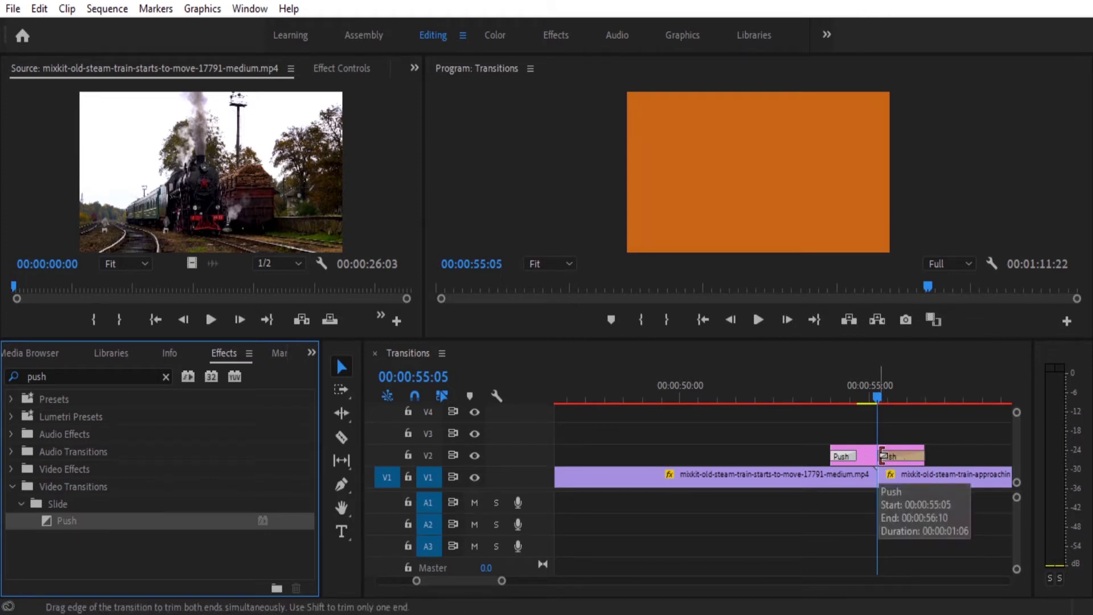
left_click_drag(882, 455, 889, 456)
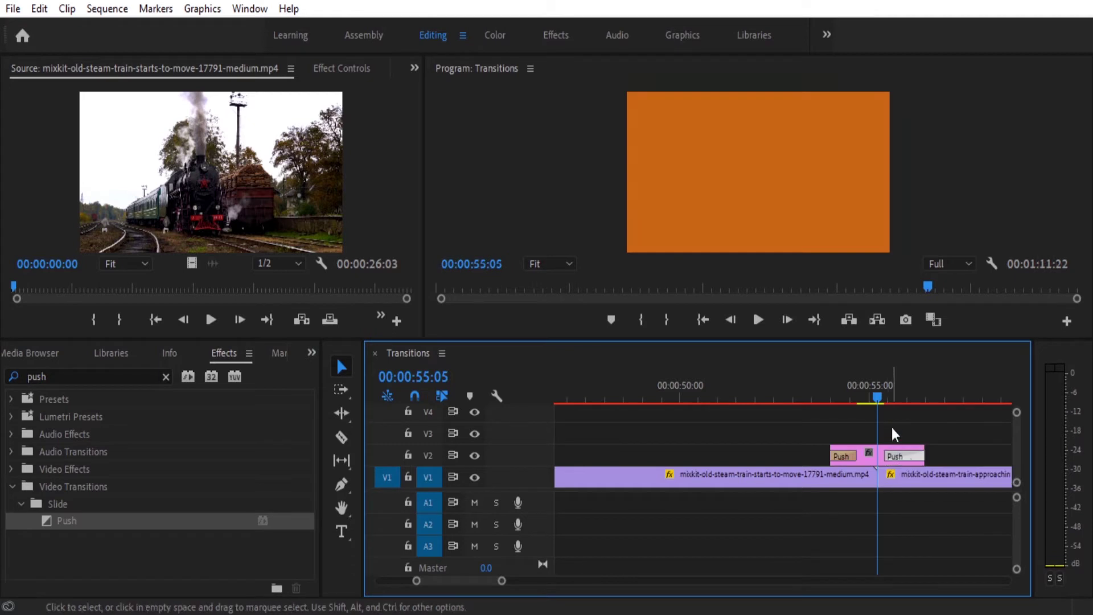
mouse_move(880, 394)
left_mouse_down()
mouse_move(820, 398)
mouse_move(897, 405)
mouse_move(821, 404)
mouse_move(872, 408)
left_mouse_up()
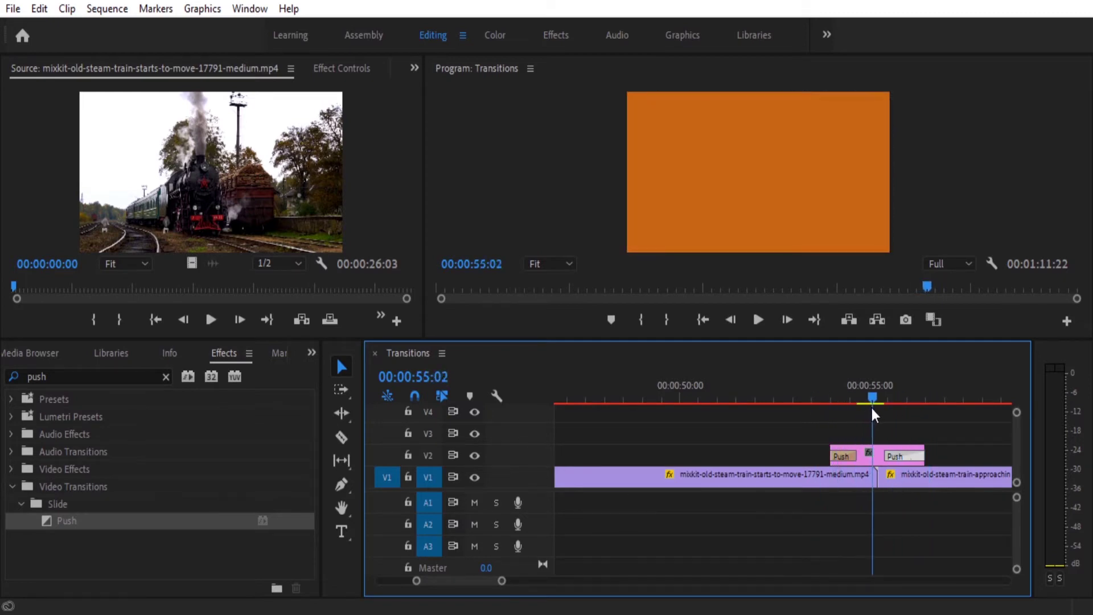
Step: Create a 1920x1080 dark blue (1A207B) color matte named 'blue'
left_click(280, 580)
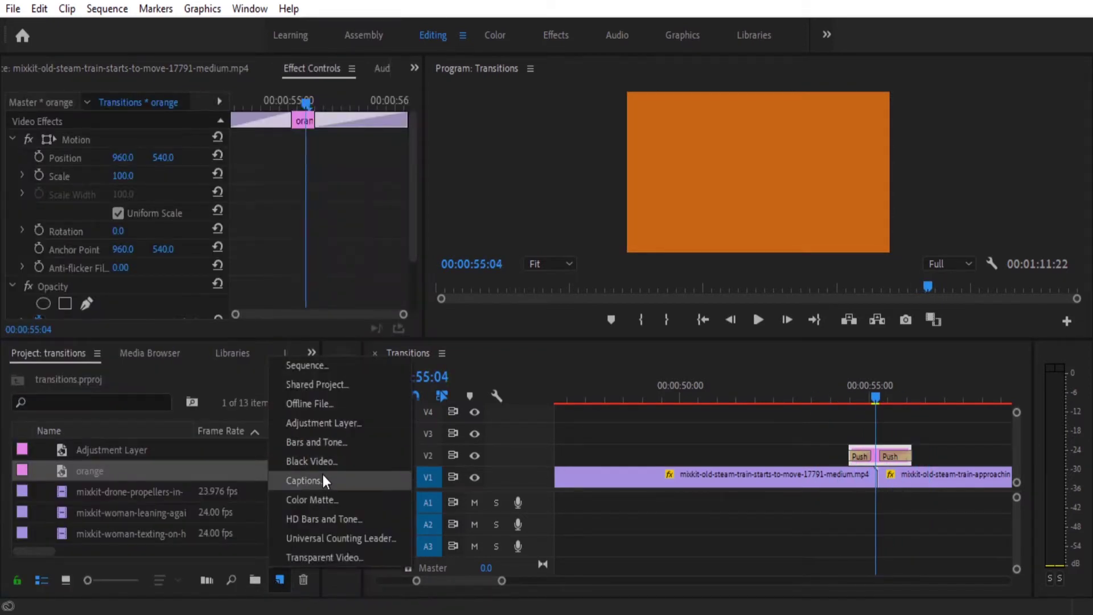
left_click(313, 501)
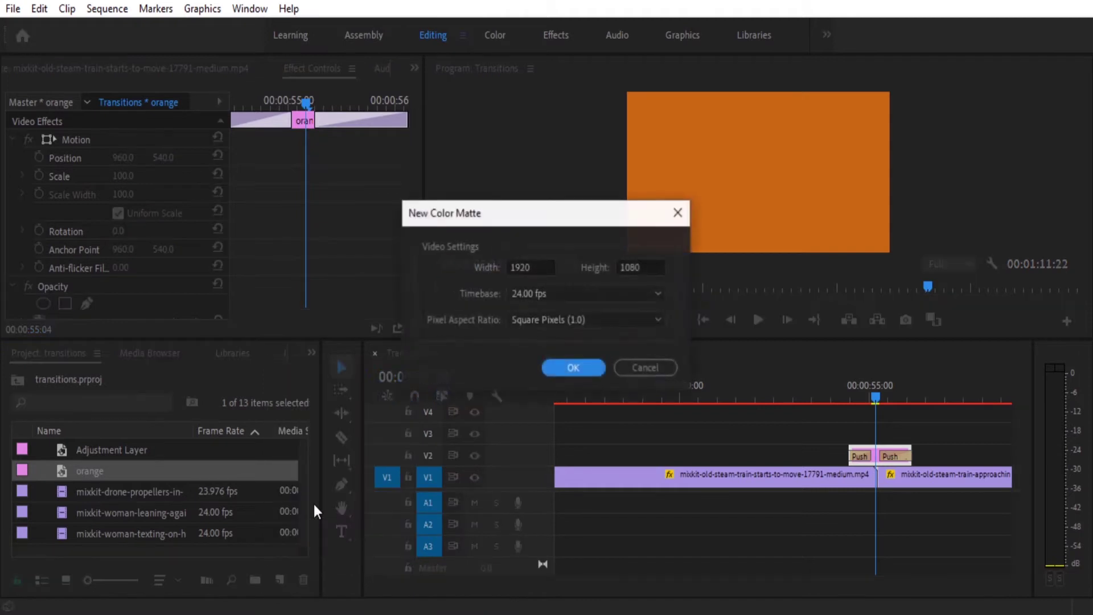
left_click(583, 368)
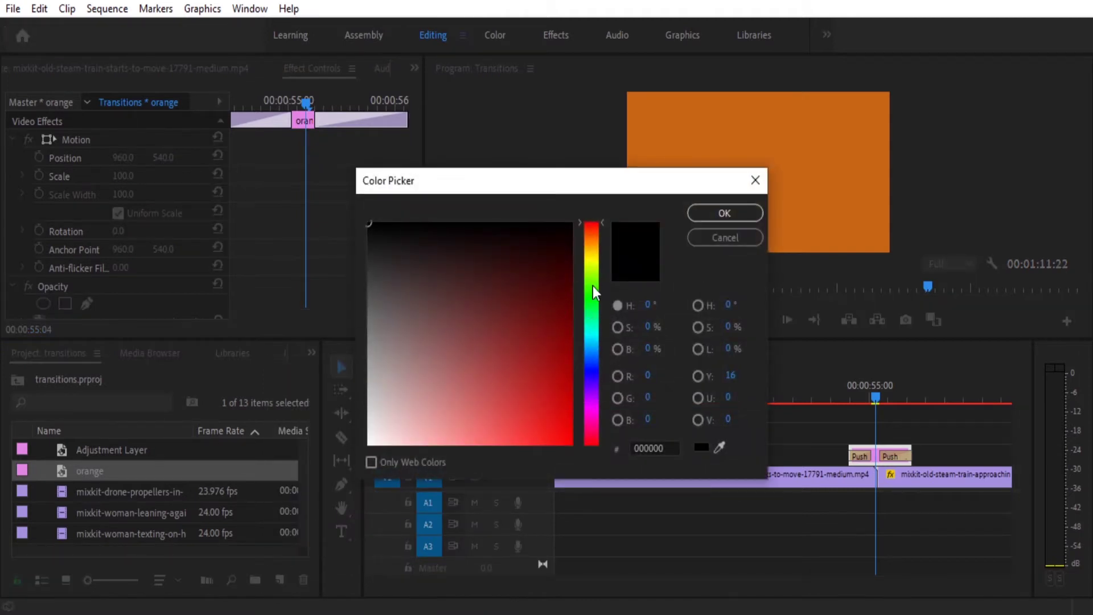
left_click(593, 286)
left_click(591, 376)
left_click(530, 343)
left_click(528, 324)
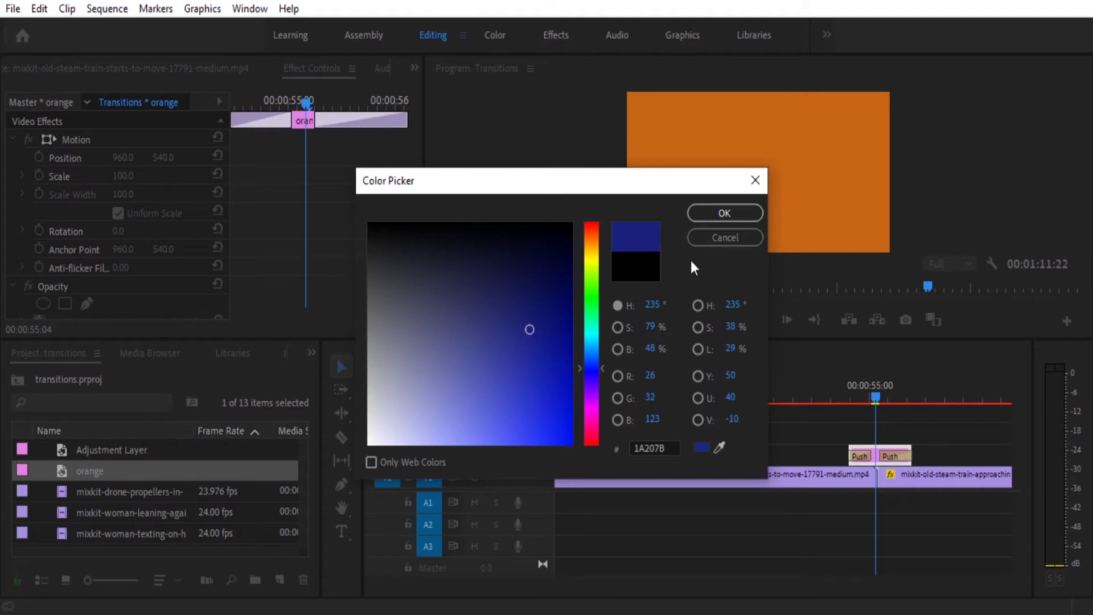
left_click(725, 213)
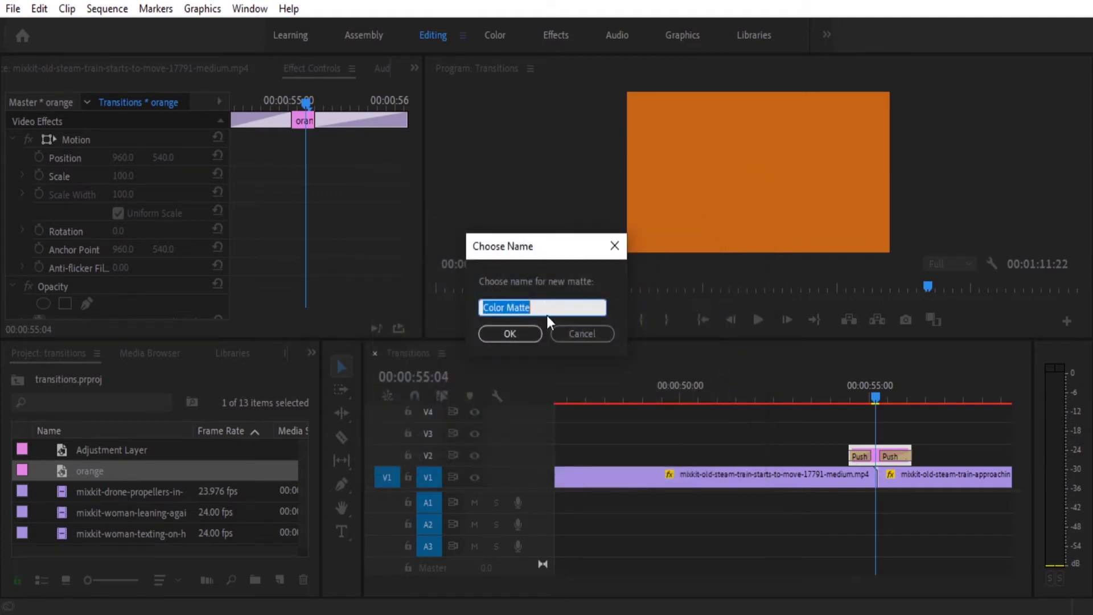
type("blue")
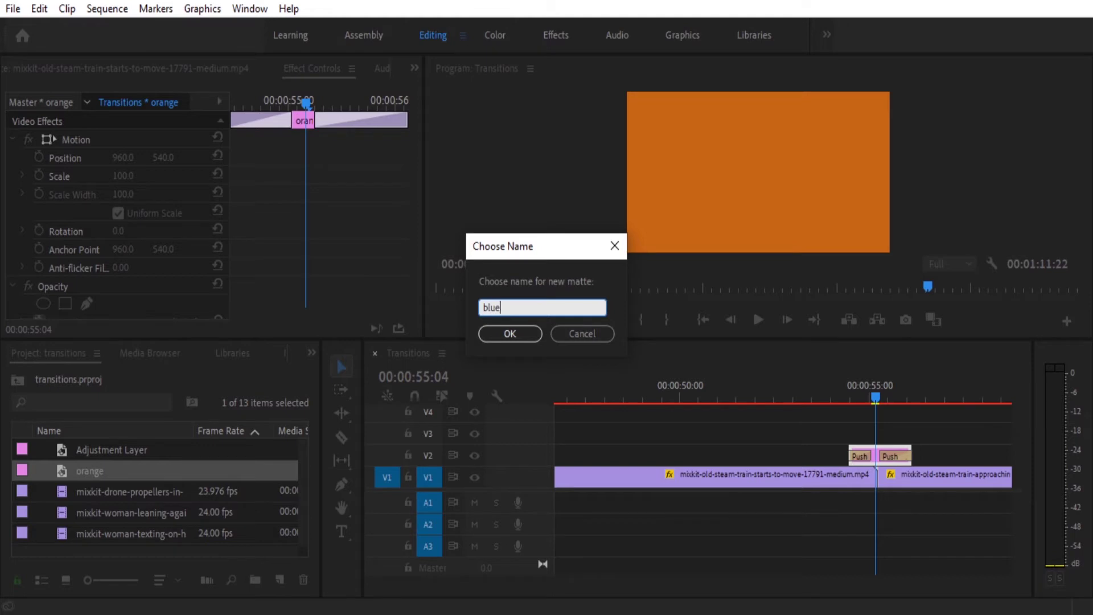
key("Return")
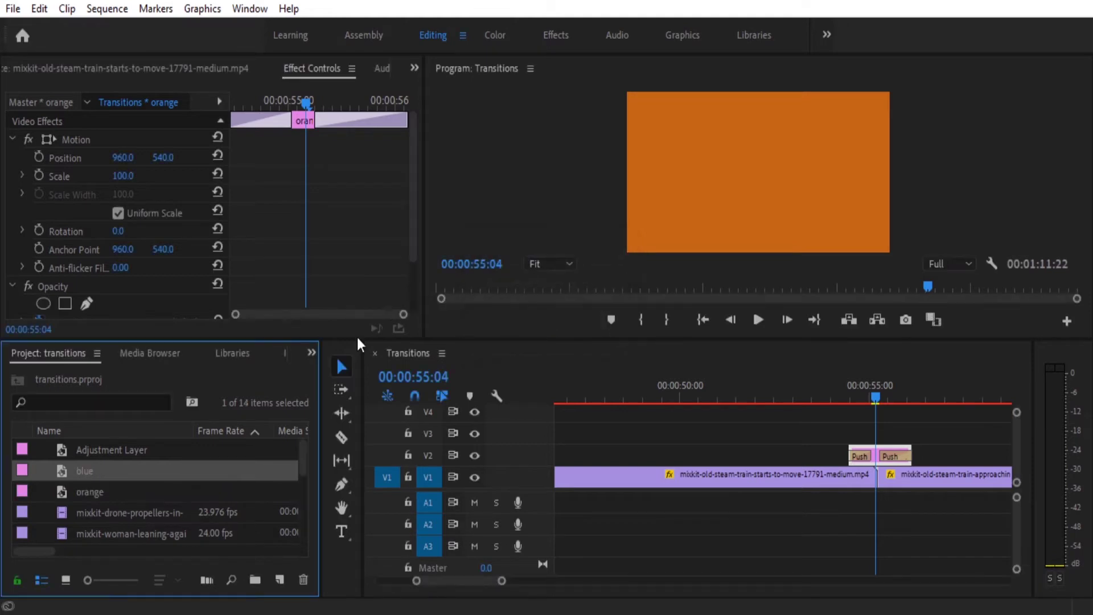
Step: Drop the blue matte on V3 at 00:00:55, cut it at 00:00:56:03, and delete the leftover piece
left_click_drag(66, 470, 877, 436)
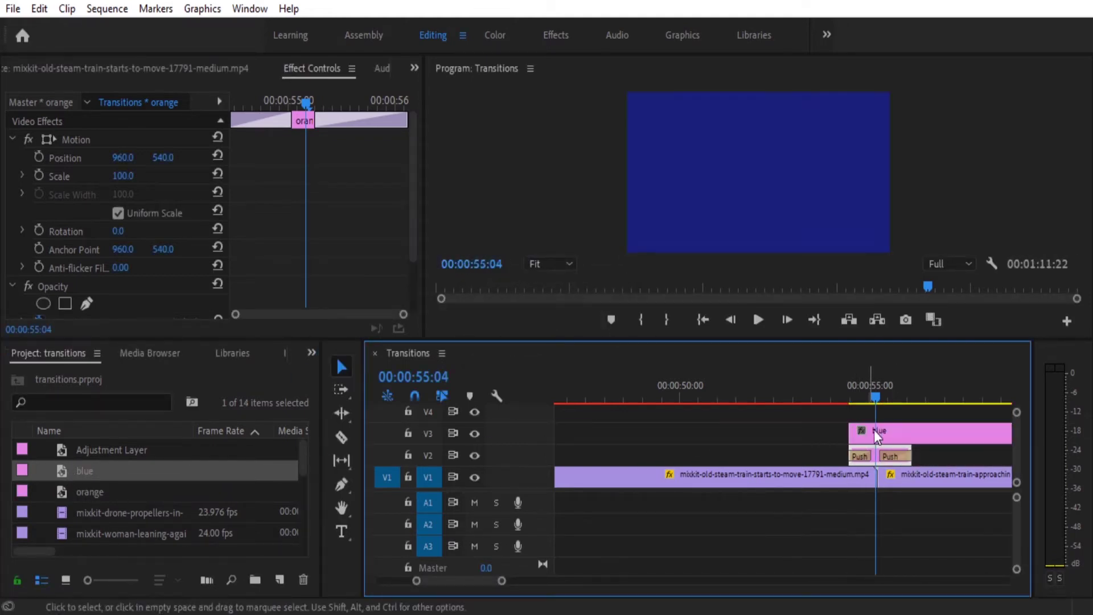
left_click_drag(876, 395, 912, 397)
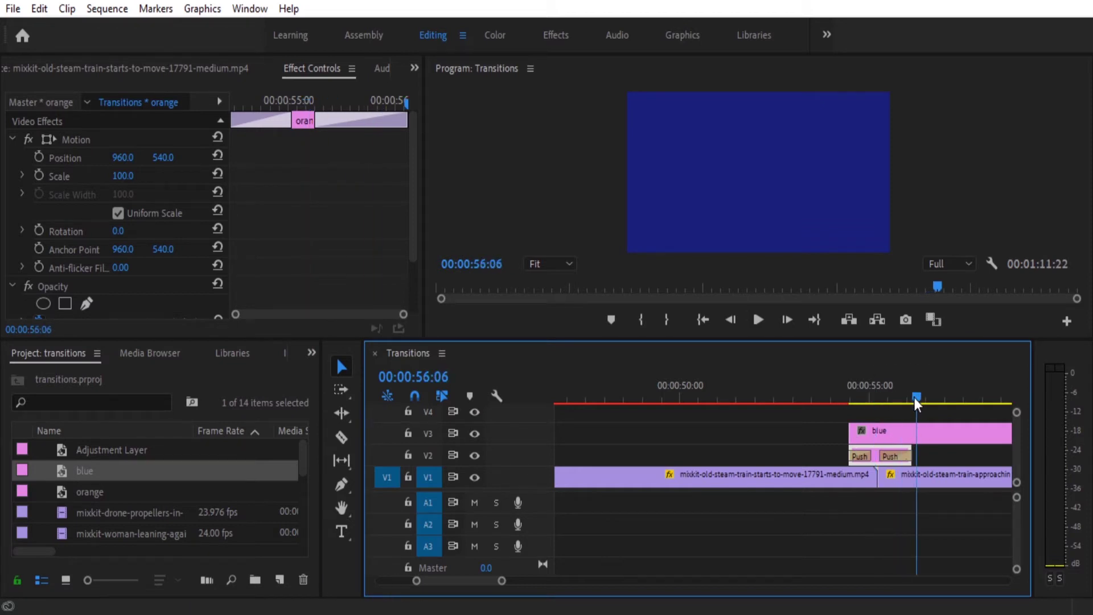
key("c")
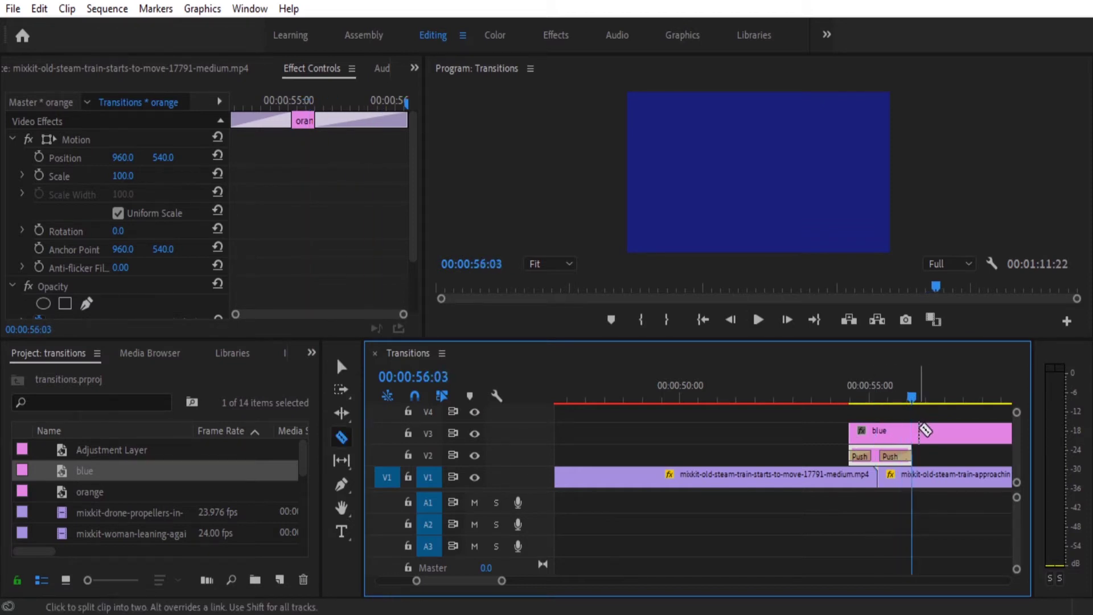
left_click(912, 433)
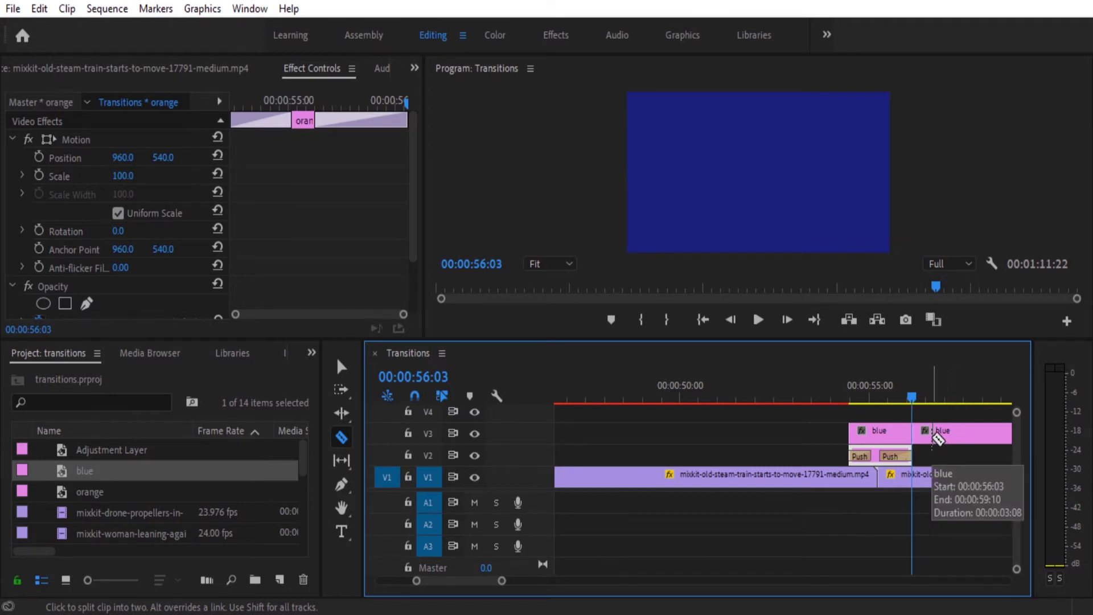
key("v")
left_click(934, 434)
key("Delete")
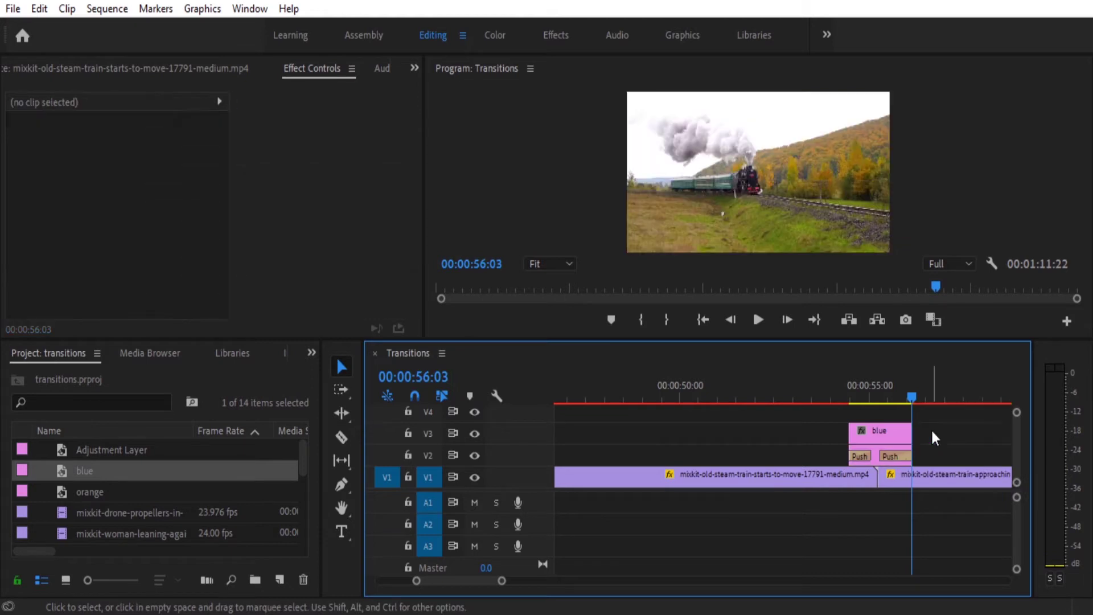
left_click_drag(911, 397, 863, 397)
Step: Add Push transitions to the start and end of the blue matte on V3
left_click(312, 353)
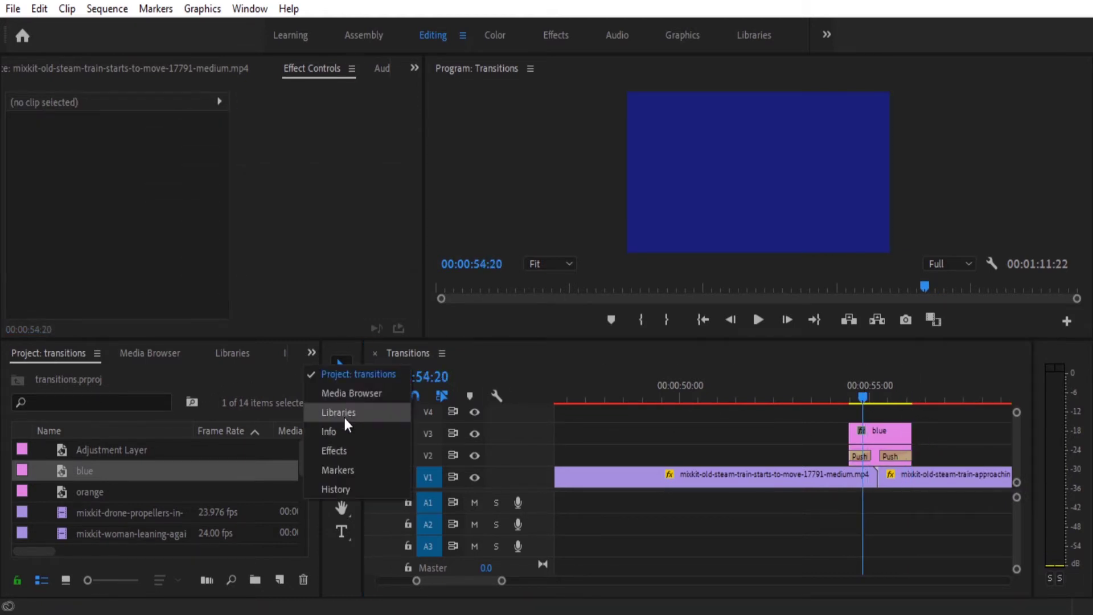
left_click(339, 451)
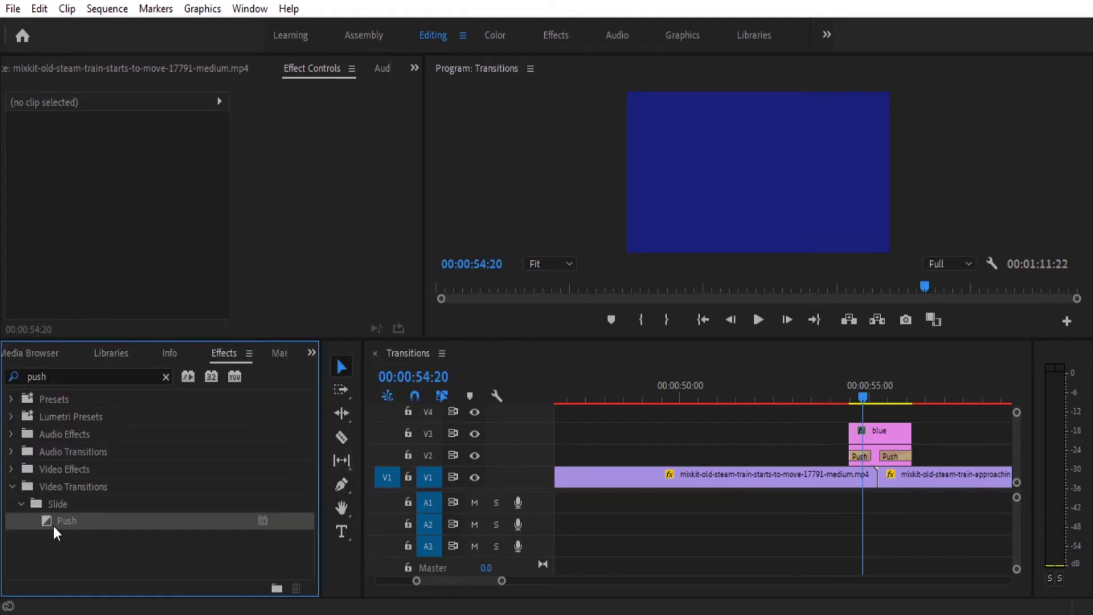
left_click_drag(55, 531, 870, 434)
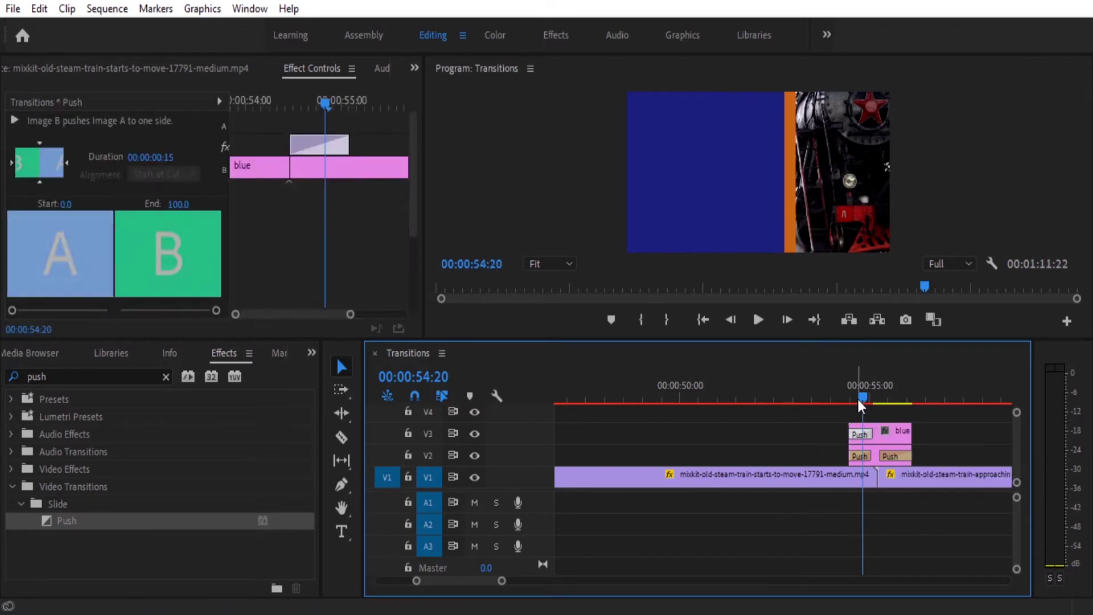
left_click_drag(860, 397, 877, 401)
mouse_move(63, 521)
left_mouse_down()
mouse_move(907, 431)
mouse_move(882, 436)
left_mouse_up()
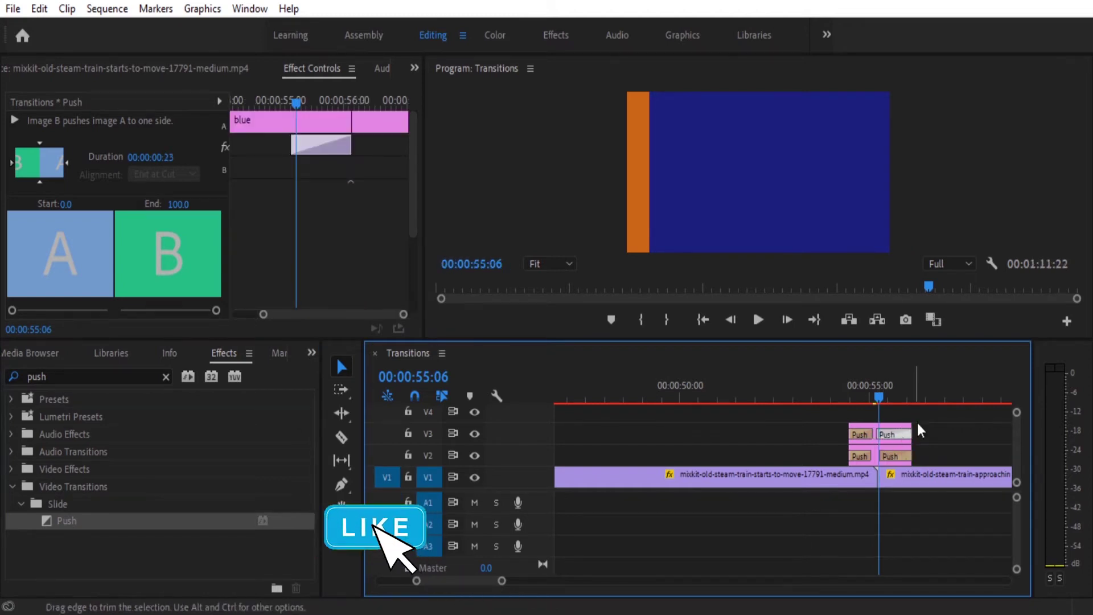
left_click(939, 430)
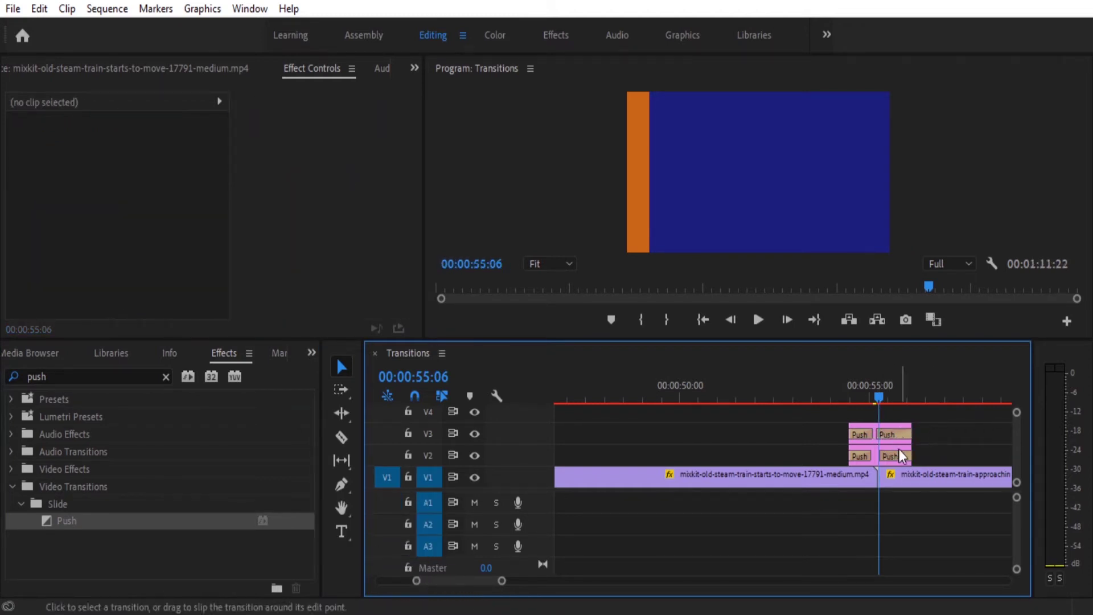
Step: Shorten the orange matte's Push transition on V2 by trimming its start edge
left_click_drag(416, 586, 439, 592)
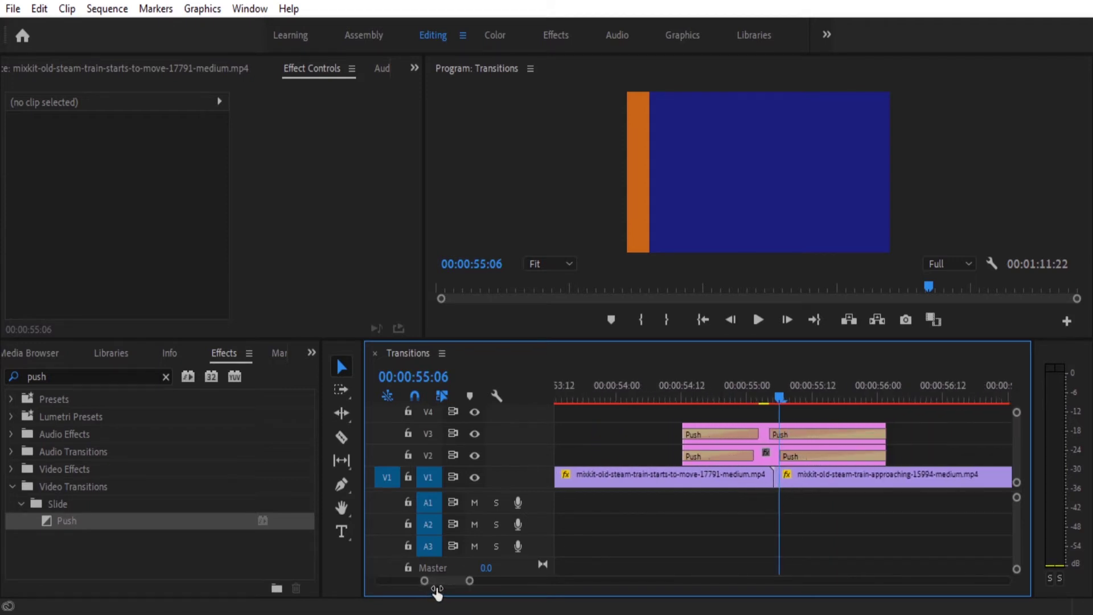
mouse_move(780, 398)
left_mouse_down()
mouse_move(771, 399)
mouse_move(804, 431)
left_mouse_up()
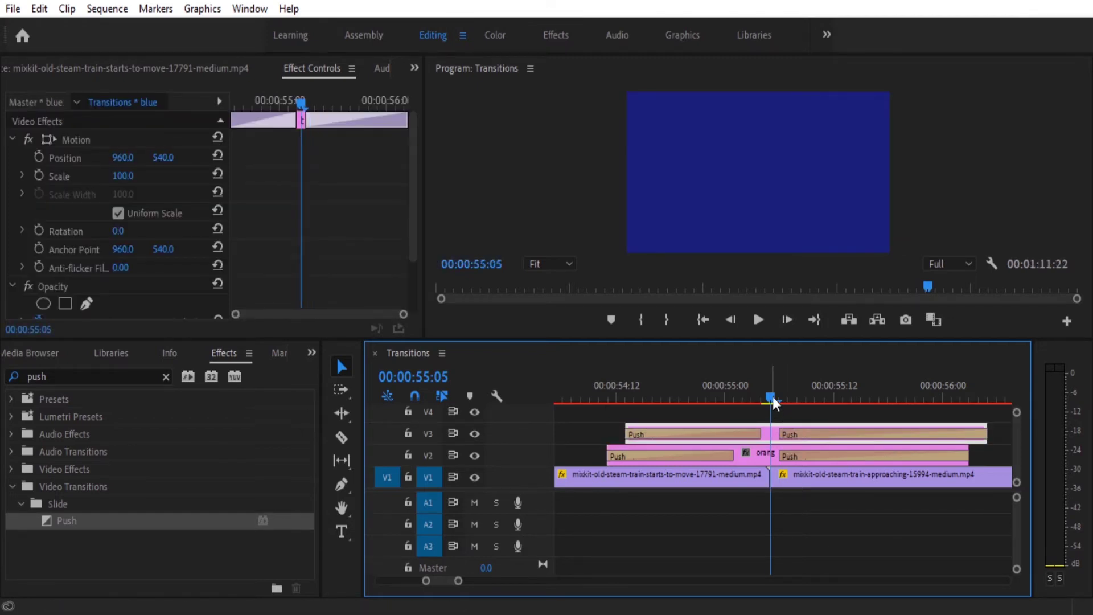
mouse_move(773, 398)
left_mouse_down()
mouse_move(670, 398)
mouse_move(803, 410)
left_mouse_up()
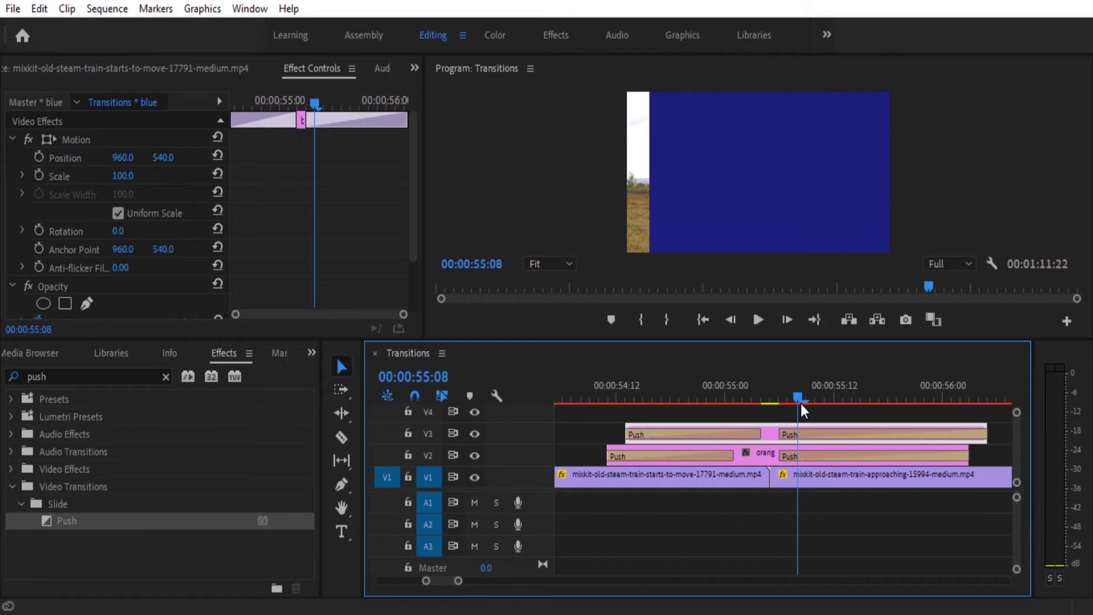
left_click_drag(786, 456, 799, 456)
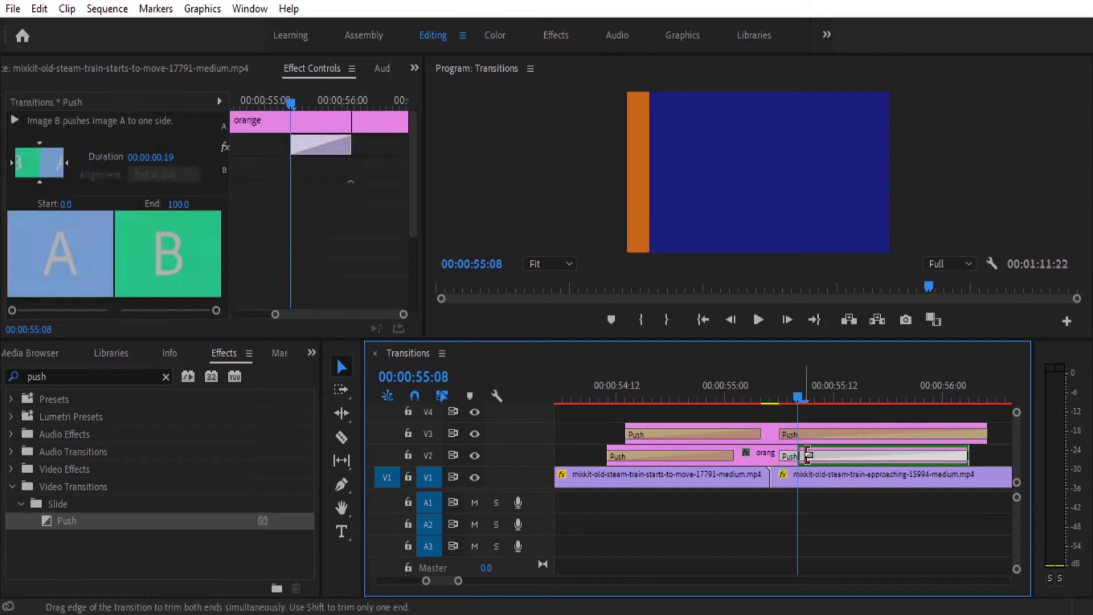
mouse_move(800, 396)
left_mouse_down()
mouse_move(768, 397)
mouse_move(970, 409)
mouse_move(769, 409)
mouse_move(794, 412)
left_mouse_up()
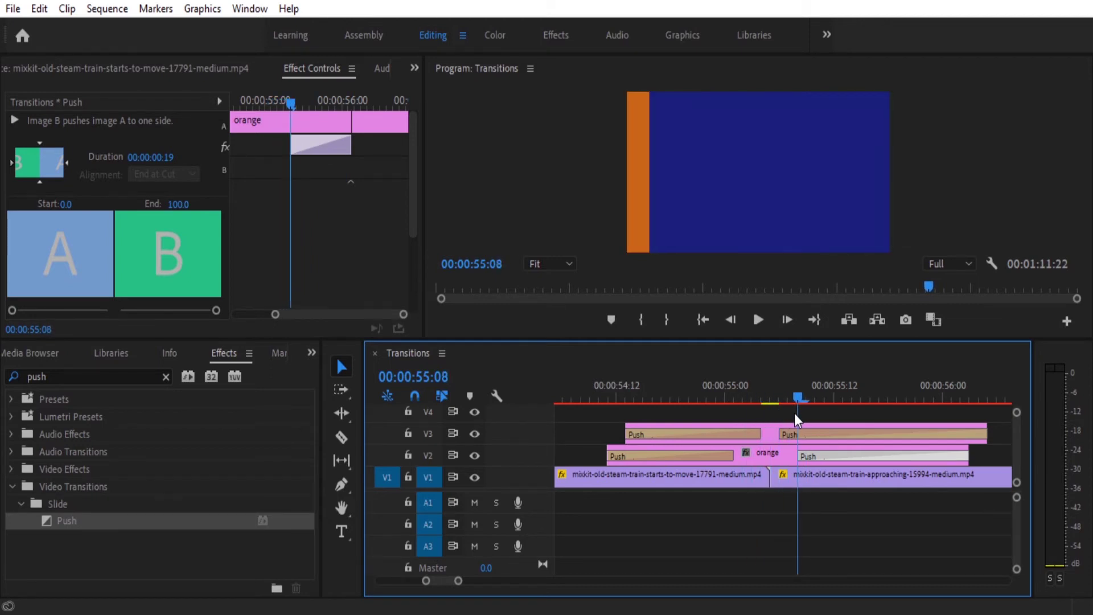
left_click_drag(800, 455, 807, 456)
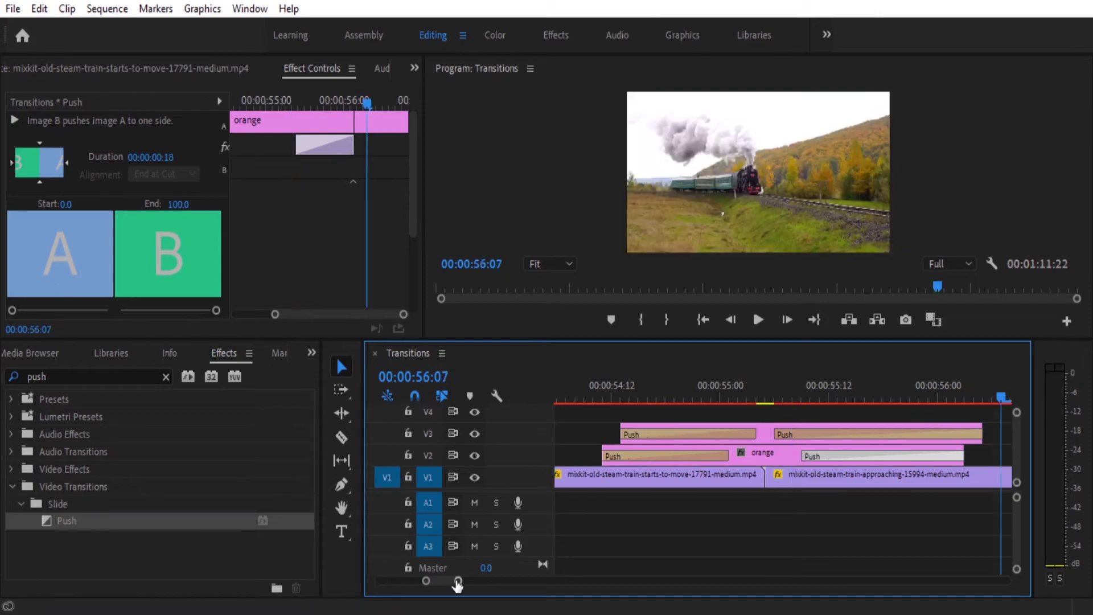
Step: Zoom the timeline out and scrub through the forest clips in the sequence
left_click_drag(458, 582, 502, 582)
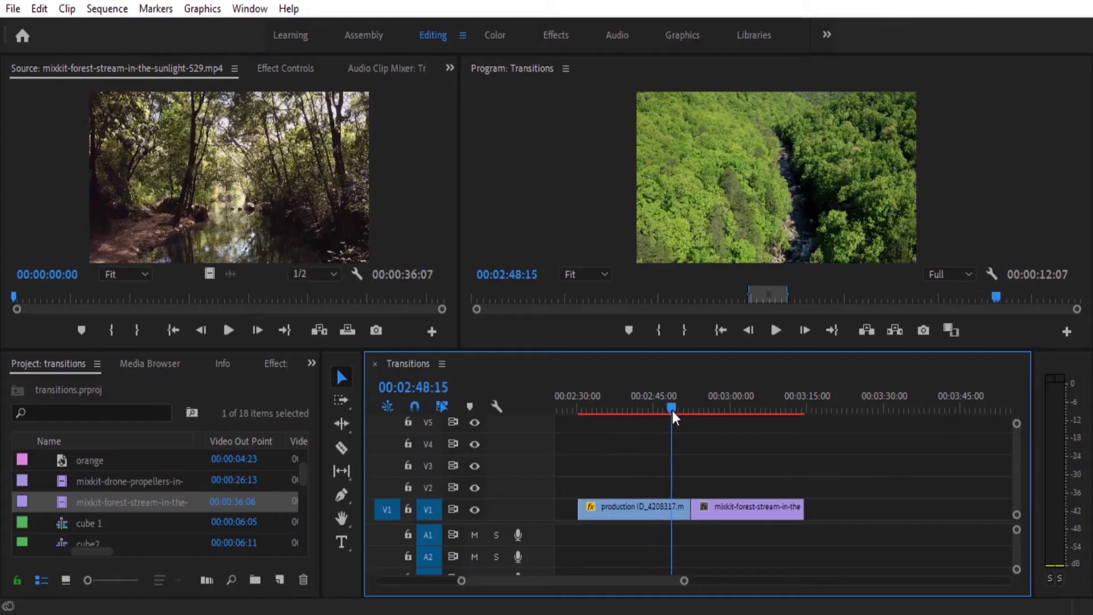
mouse_move(673, 411)
left_mouse_down()
mouse_move(718, 418)
mouse_move(705, 422)
left_mouse_up()
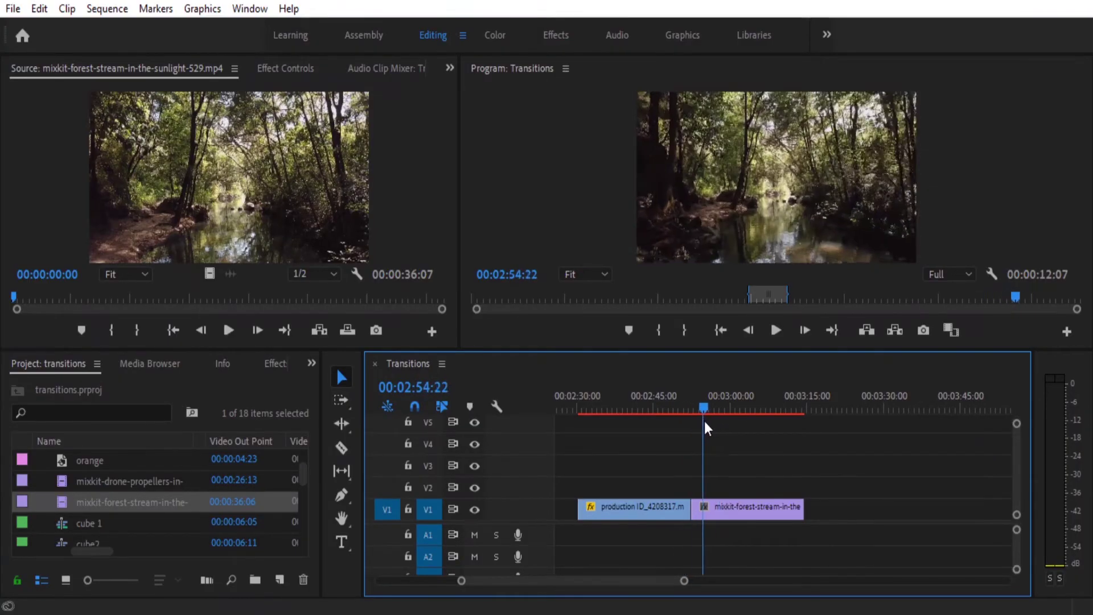
left_click_drag(705, 422, 669, 433)
scroll(279, 544, "down", 5)
left_click(279, 544)
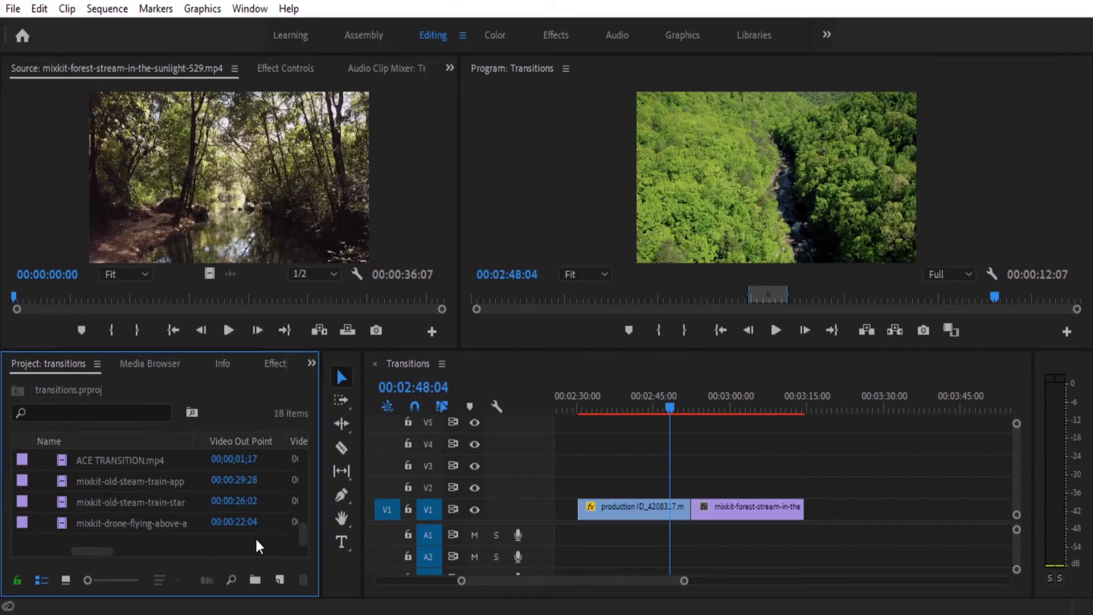
Step: Create a new Adjustment Layer and place it on V2 above the aerial/forest-stream cut
right_click(255, 538)
mouse_move(422, 428)
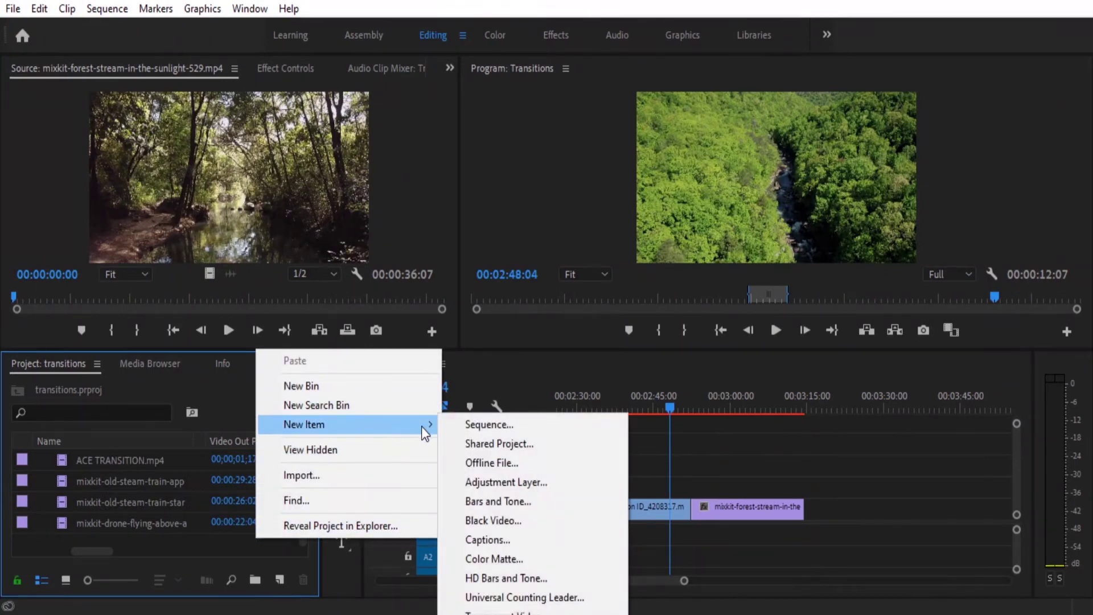
left_click(497, 486)
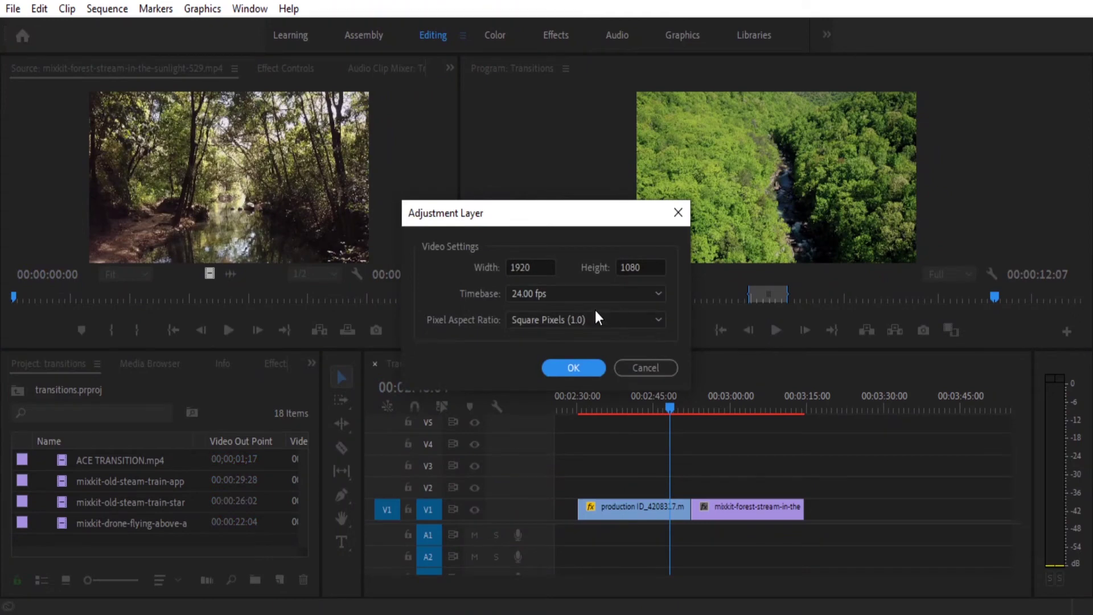
left_click(571, 367)
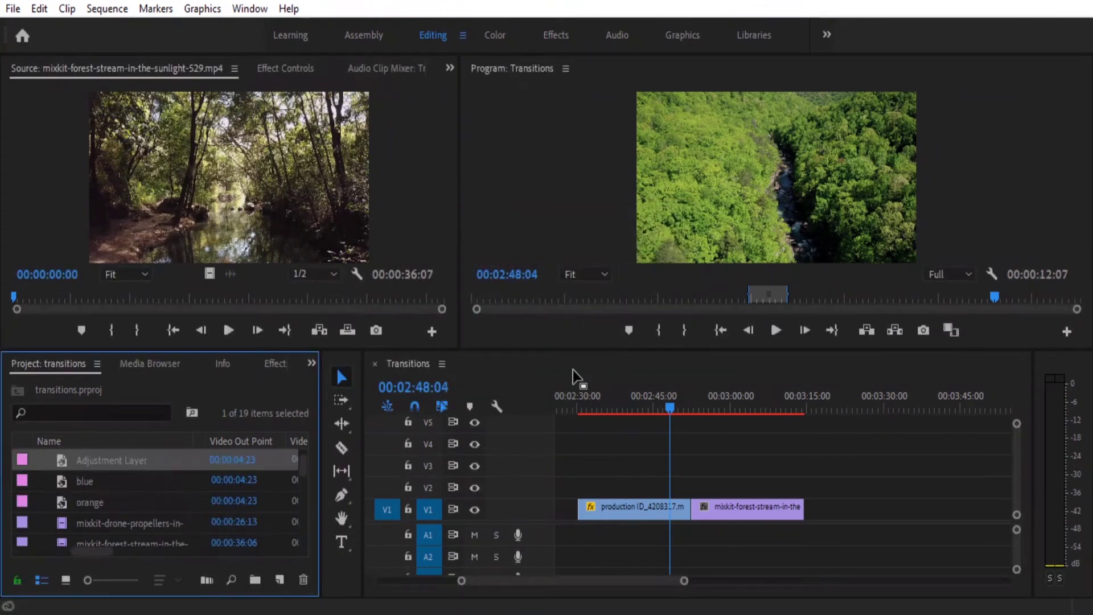
left_click_drag(71, 463, 685, 488)
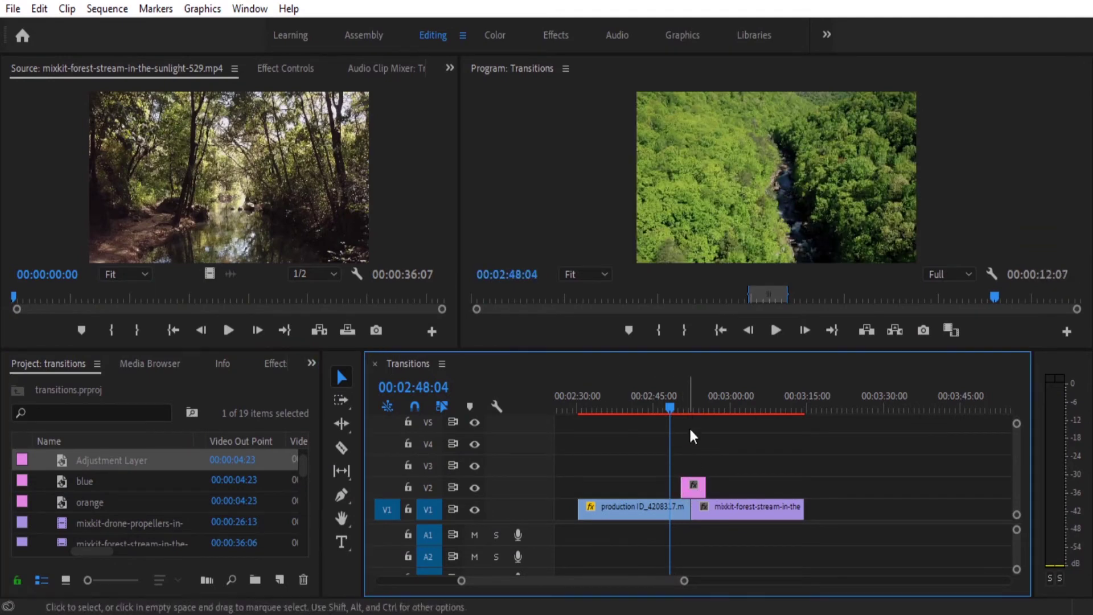
left_click(679, 409)
left_click(691, 416)
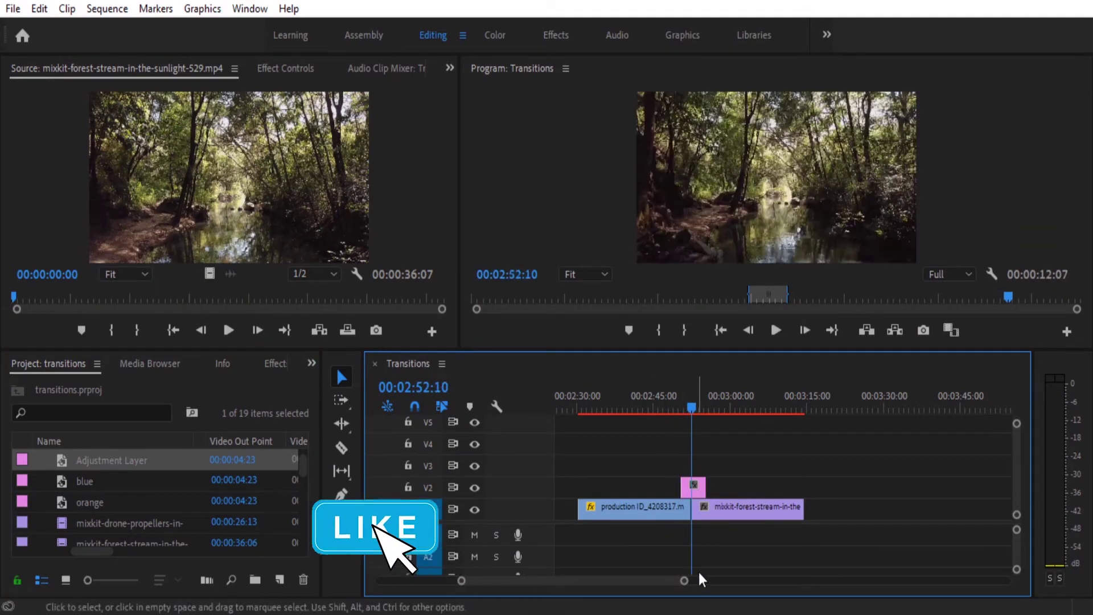
Step: Trim the adjustment layer's start and end so it spans a few frames around the cut
left_click_drag(462, 581, 512, 581)
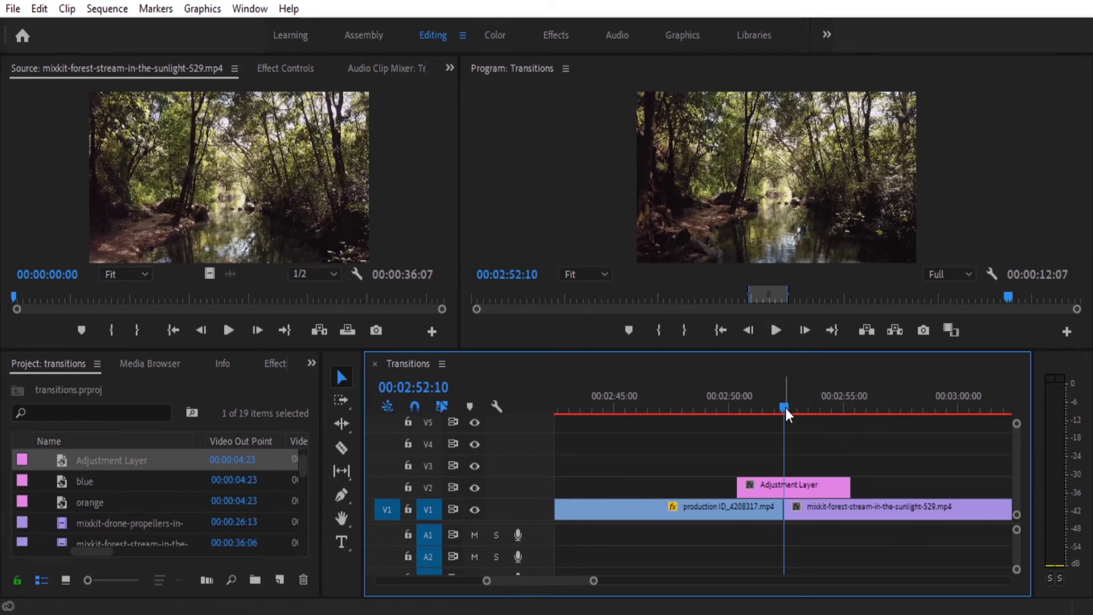
left_click_drag(784, 405, 747, 404)
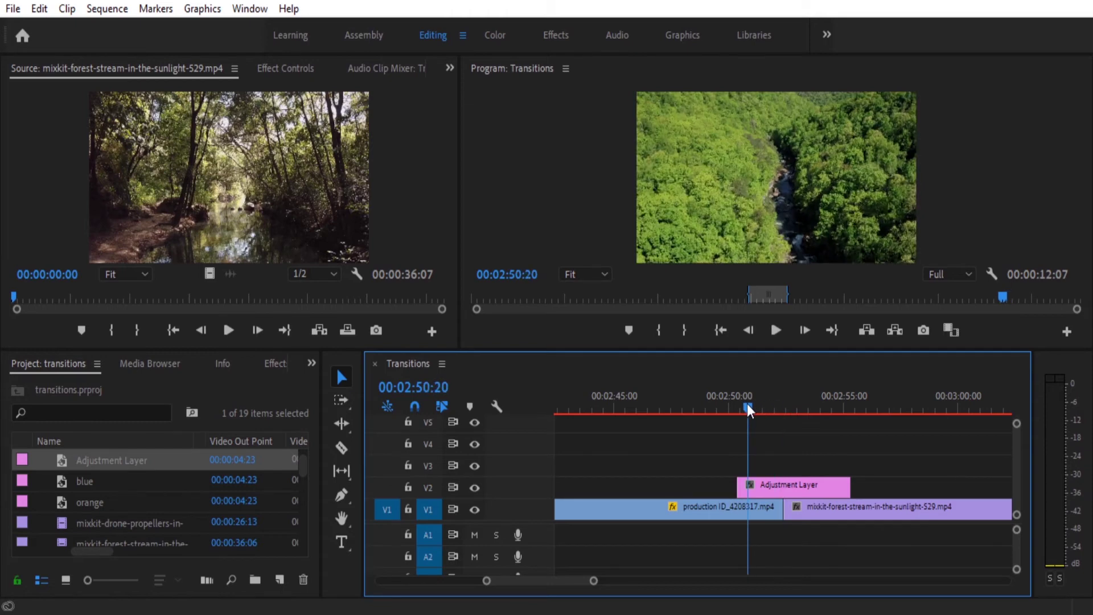
left_click_drag(741, 486, 751, 486)
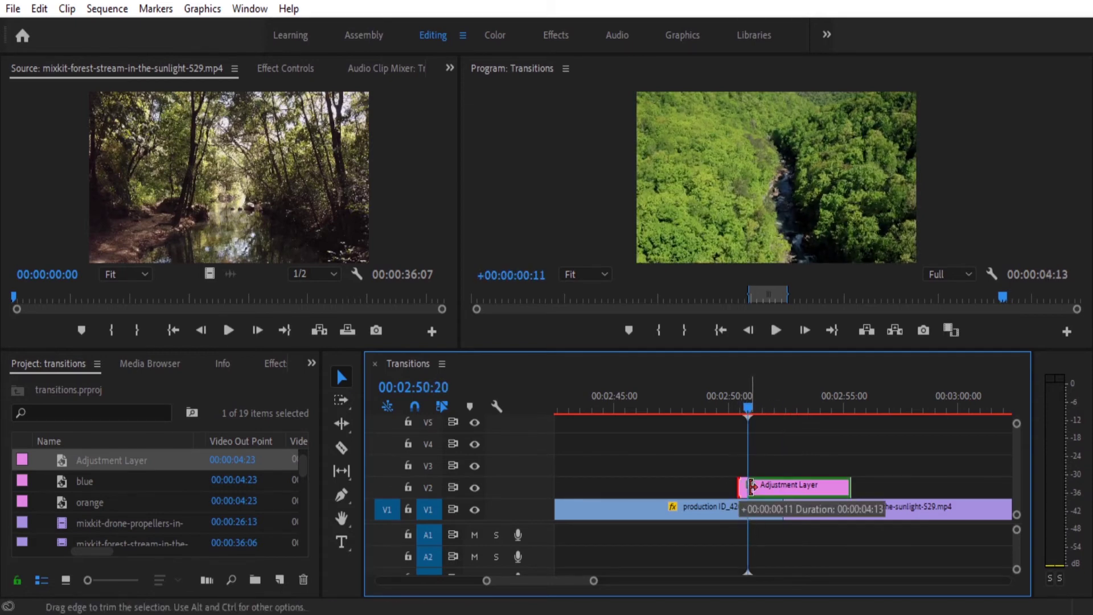
left_click(793, 408)
left_click_drag(795, 409, 817, 416)
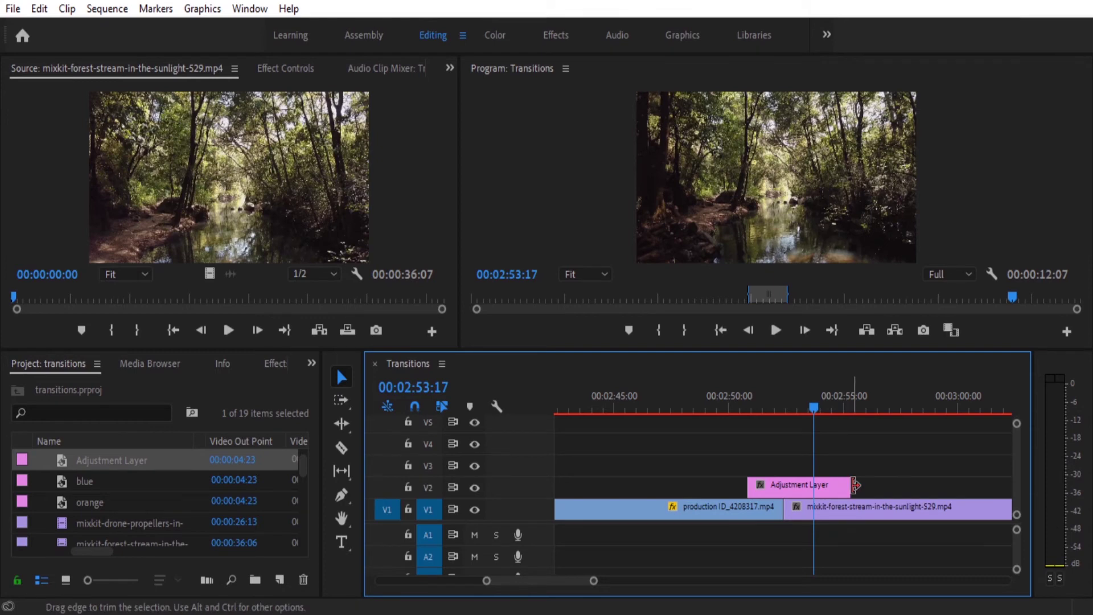
left_click_drag(842, 494, 813, 484)
left_click(277, 364)
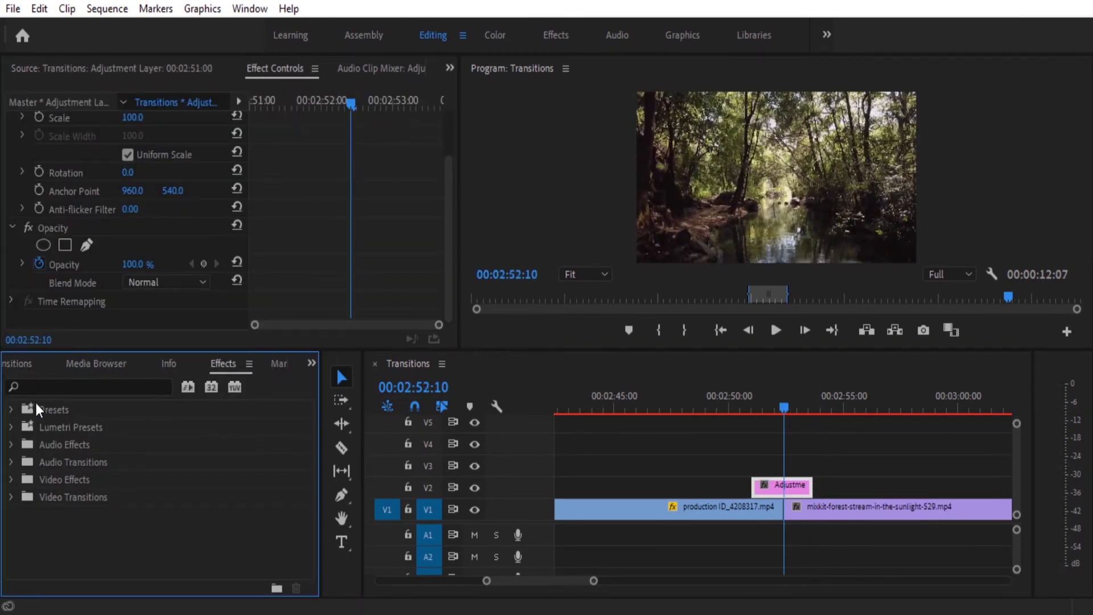
Step: Search 'transform', apply Distort > Transform to the adjustment layer, and show its properties in Effect Controls
left_click(58, 387)
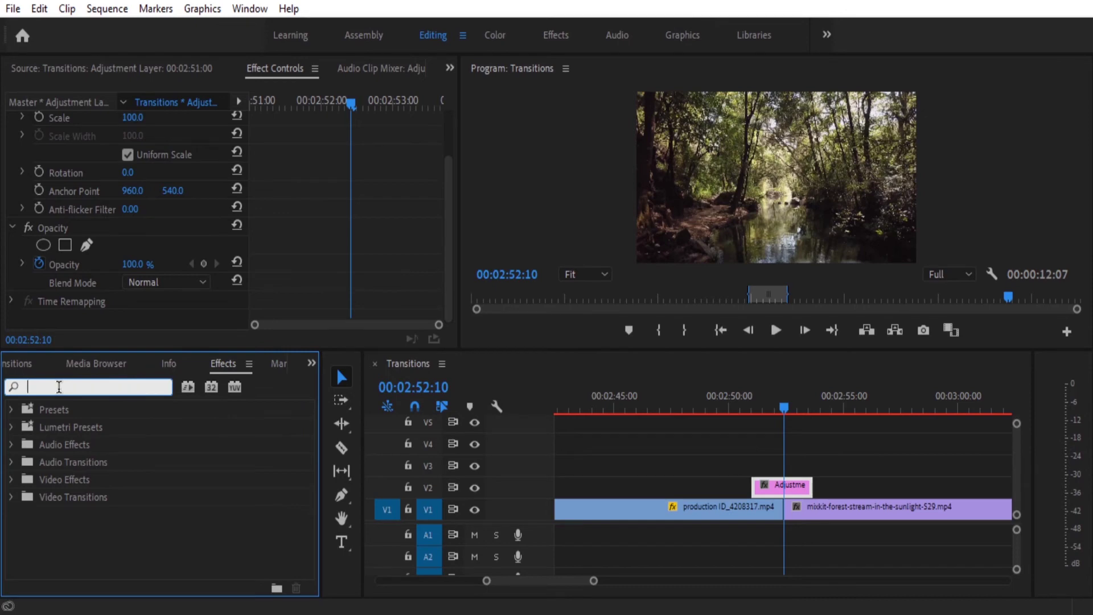
type("transform")
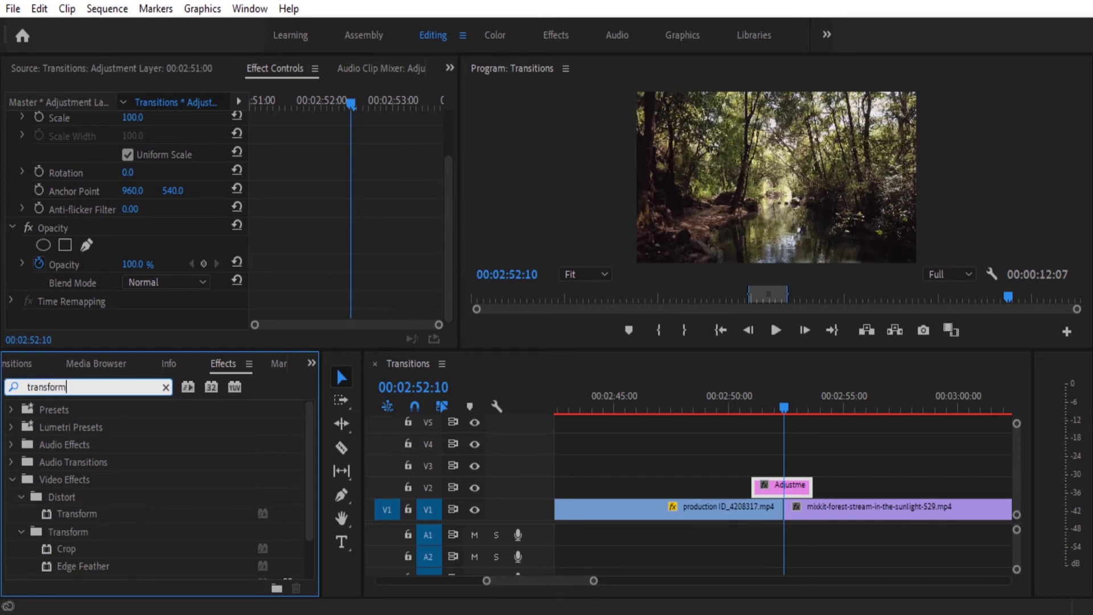
left_click_drag(57, 515, 794, 484)
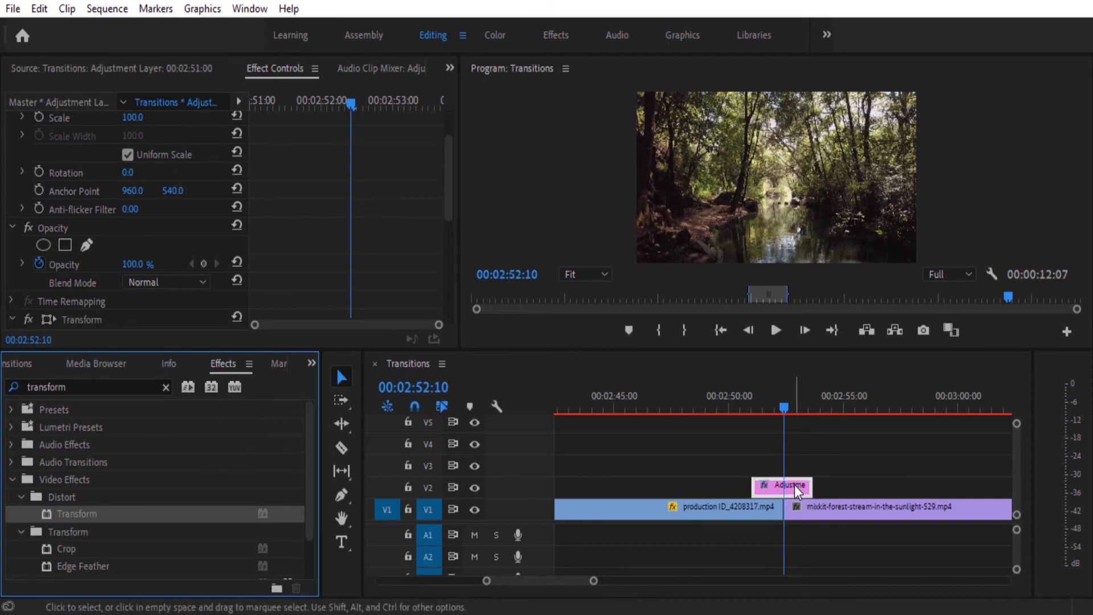
left_click(291, 72)
left_click_drag(453, 166, 451, 242)
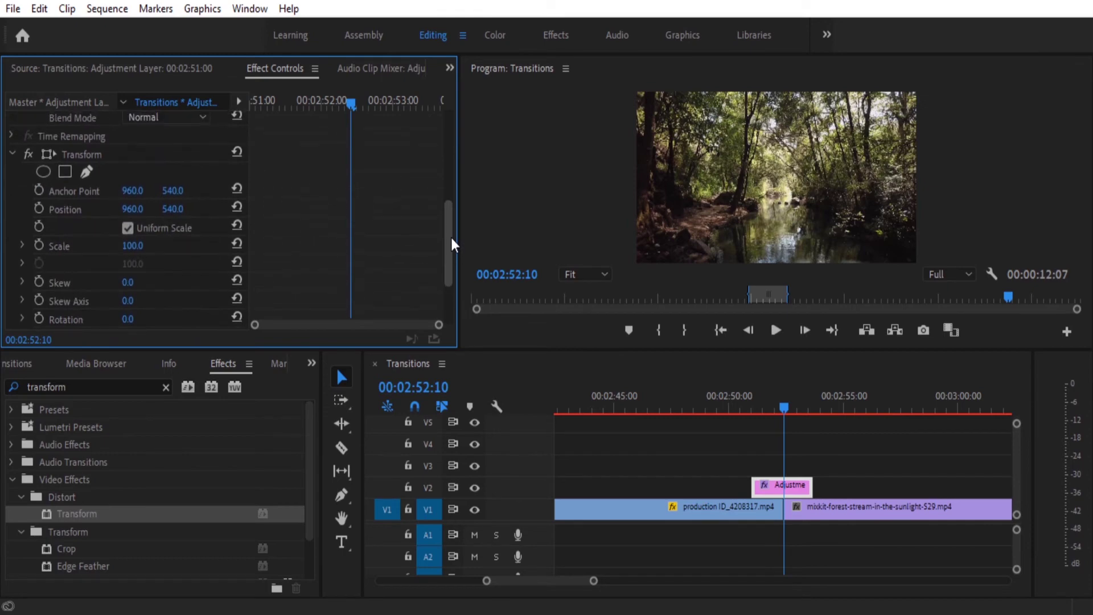
Step: Keyframe Transform Scale at the layer's start, end, and a 300 middle keyframe at the cut
left_click(39, 246)
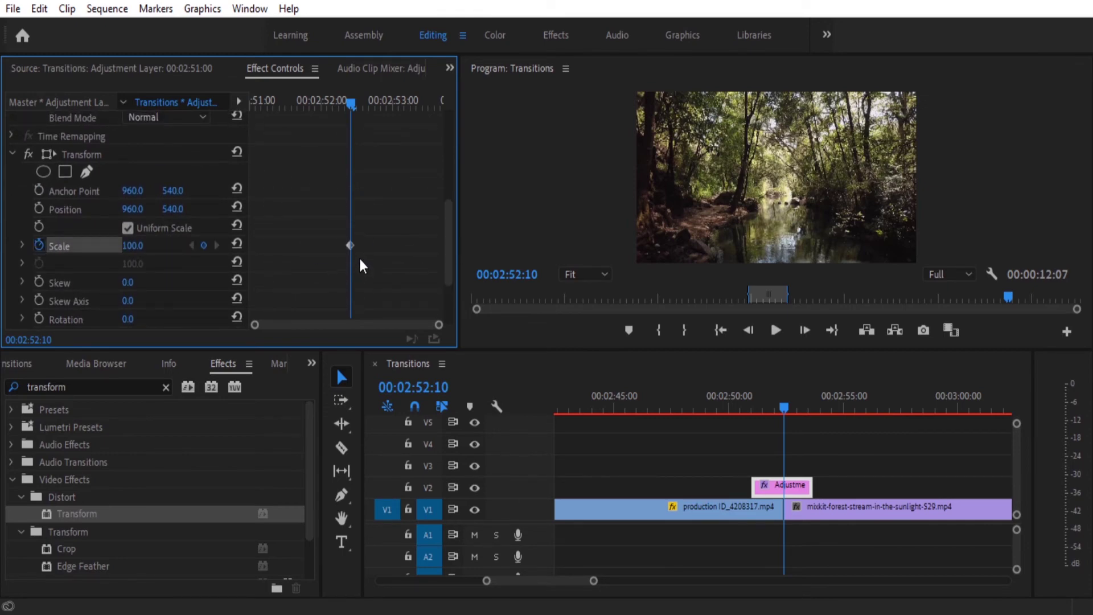
left_click_drag(348, 246, 254, 245)
left_click(204, 245)
left_click_drag(350, 246, 438, 253)
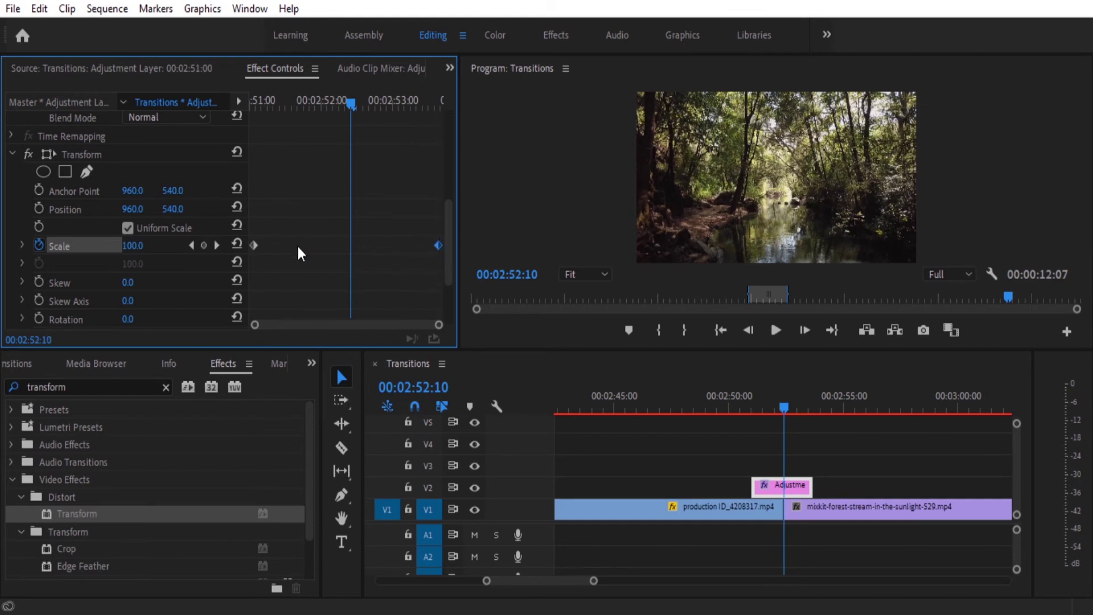
left_click(203, 244)
left_click(144, 245)
type("300")
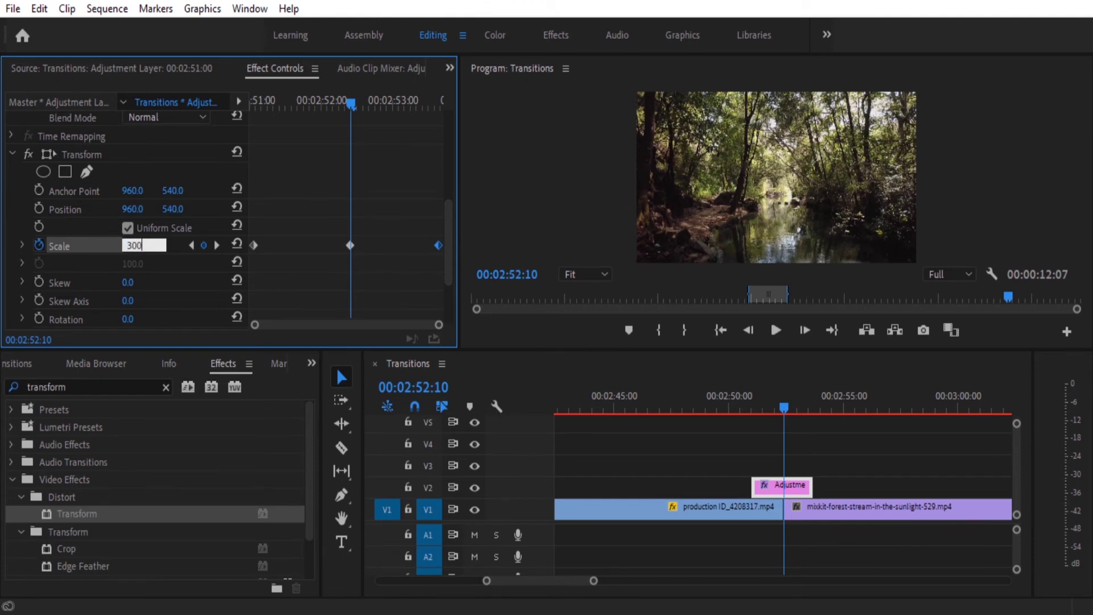
key("Return")
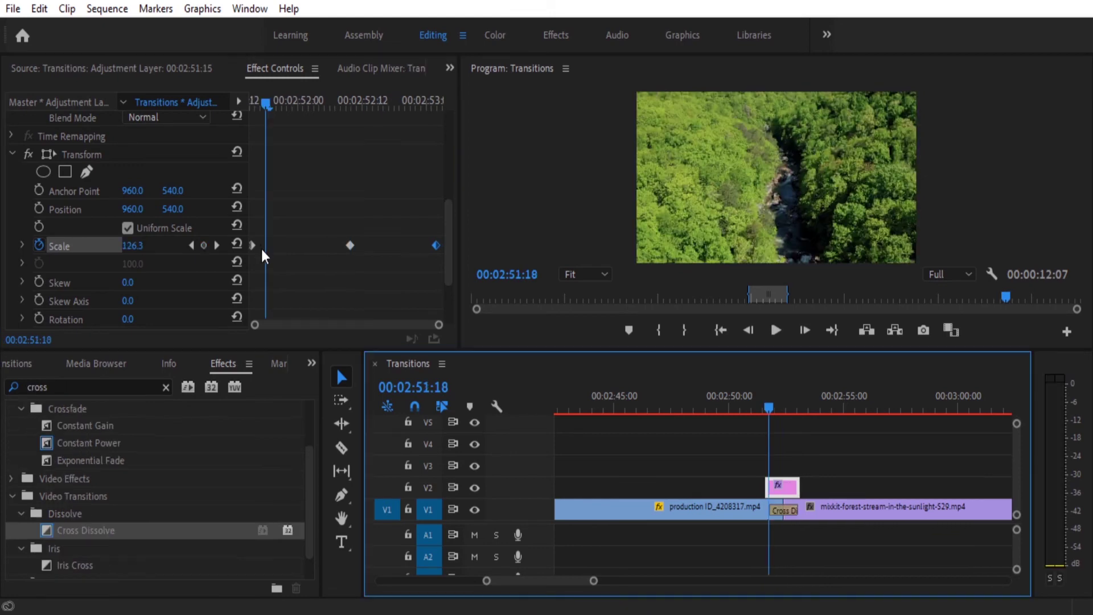
Step: Apply Ease In to the first Scale keyframe and Ease Out to the last
right_click(254, 245)
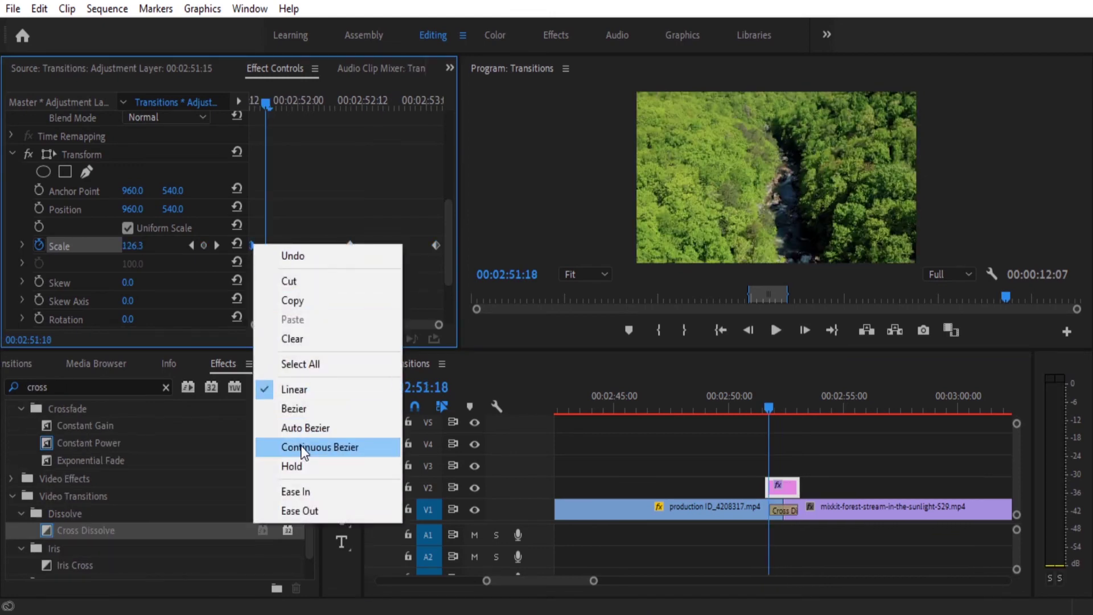
left_click(302, 492)
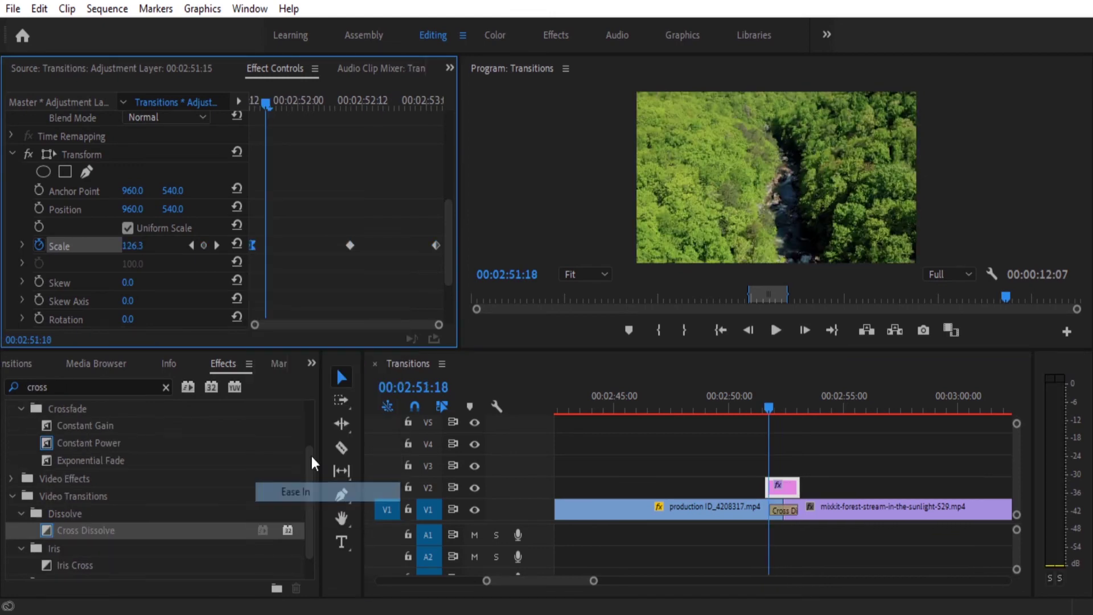
right_click(436, 246)
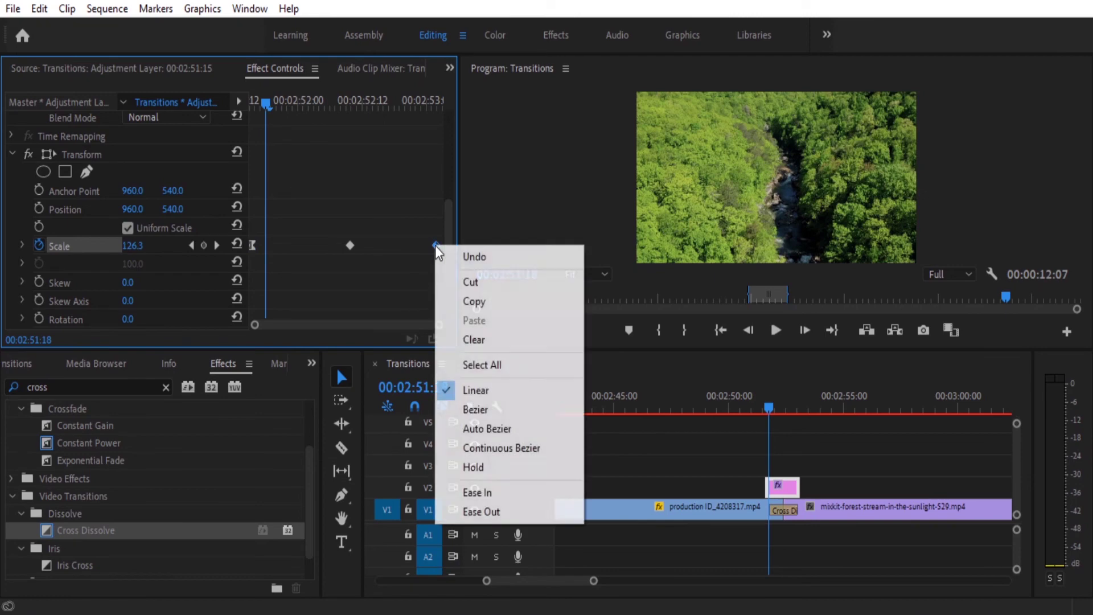
left_click(487, 510)
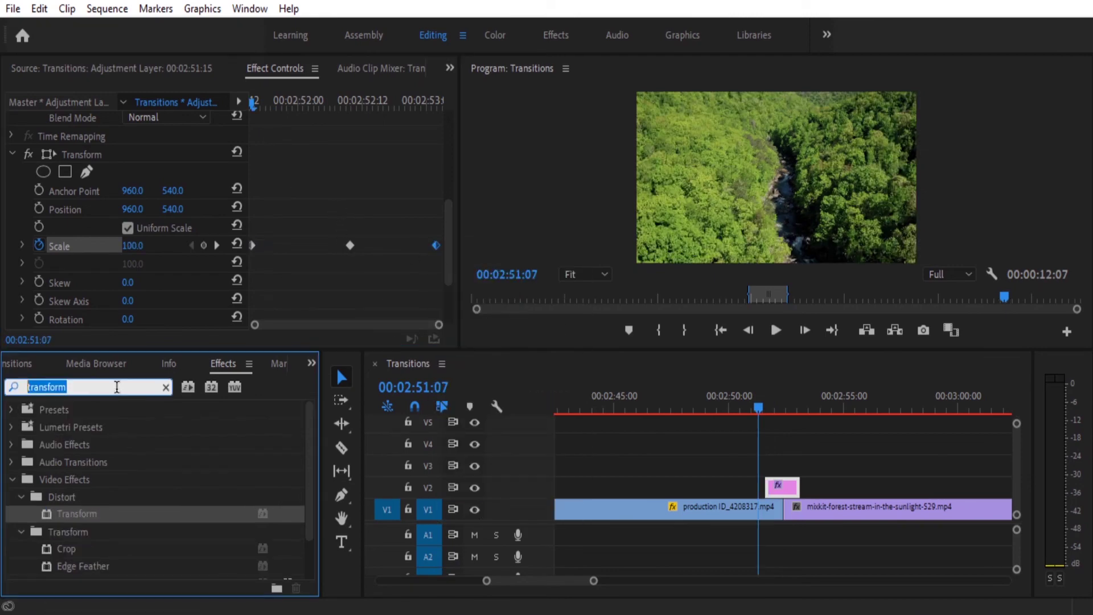
Step: Search 'cross' and drop a Cross Dissolve on the V1 cut between the production ID and forest-stream clips
key("BackSpace")
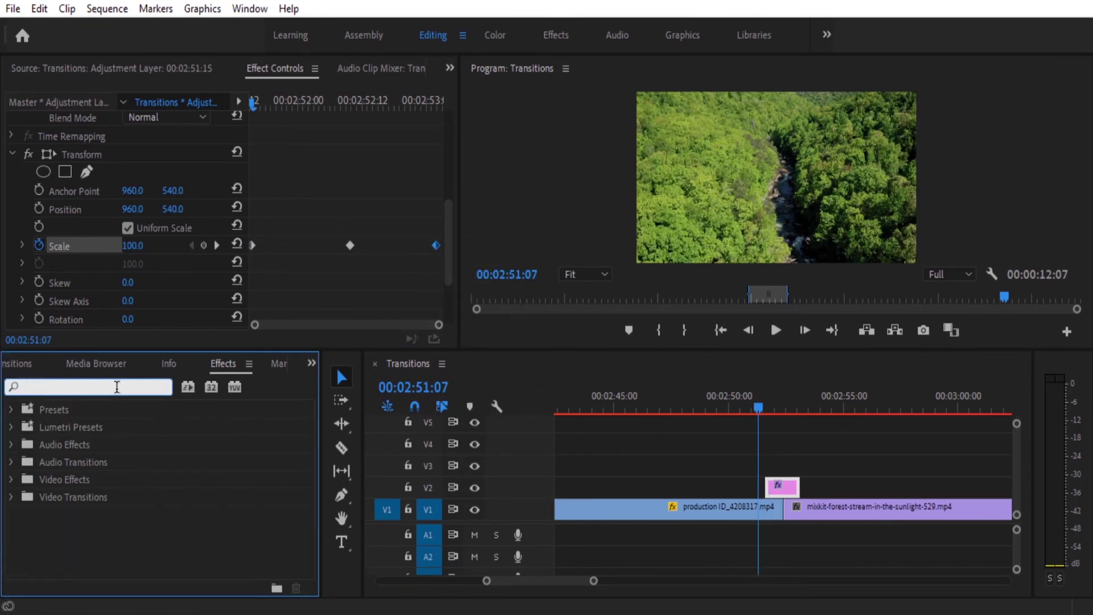
type("cross")
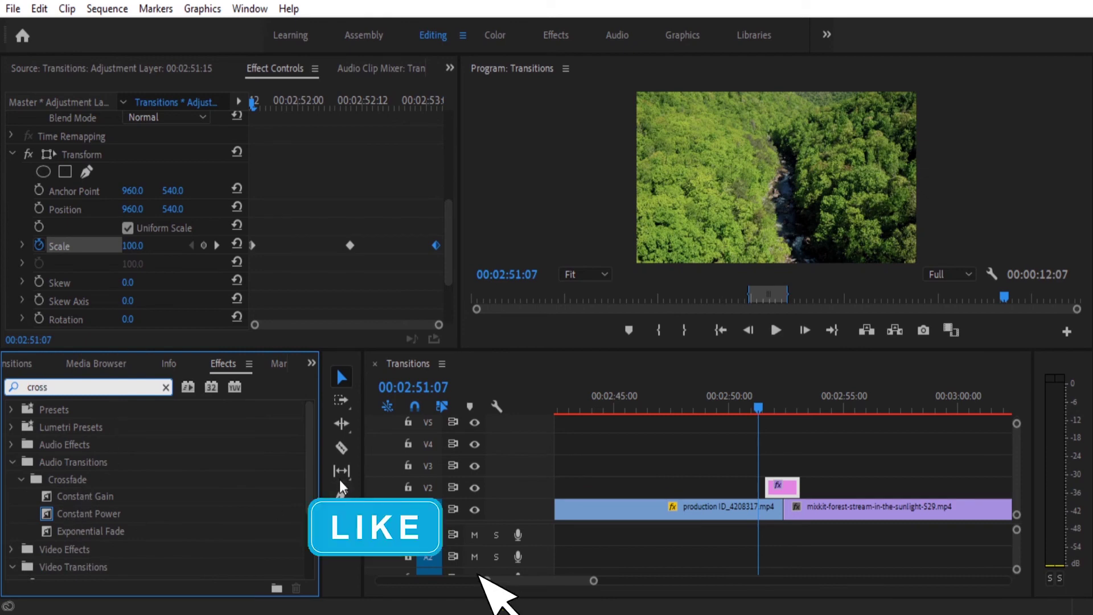
left_click_drag(309, 464, 305, 509)
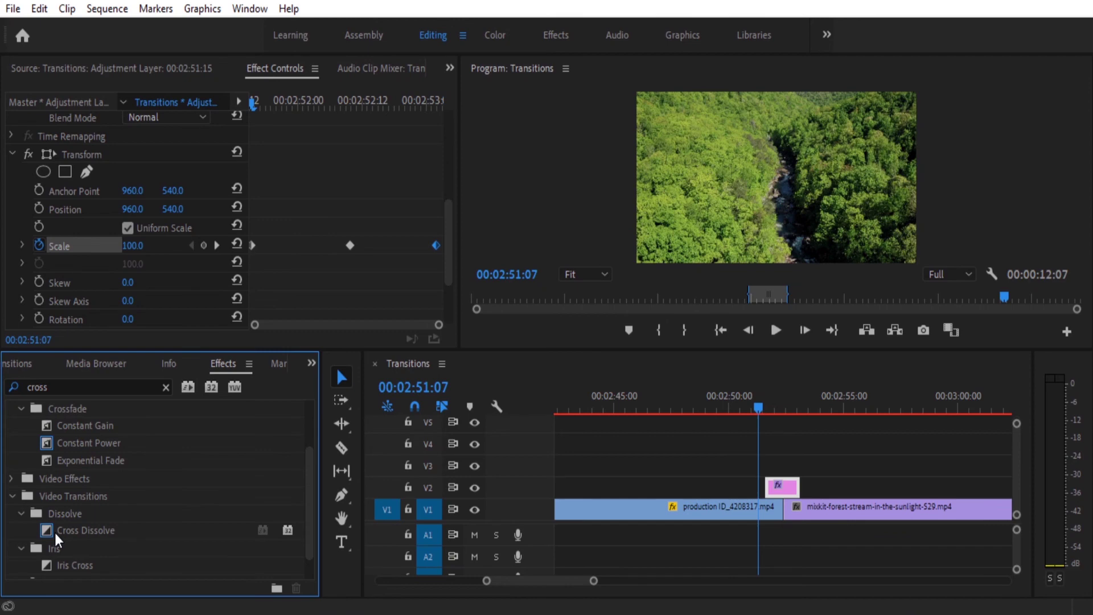
left_click_drag(55, 533, 153, 534)
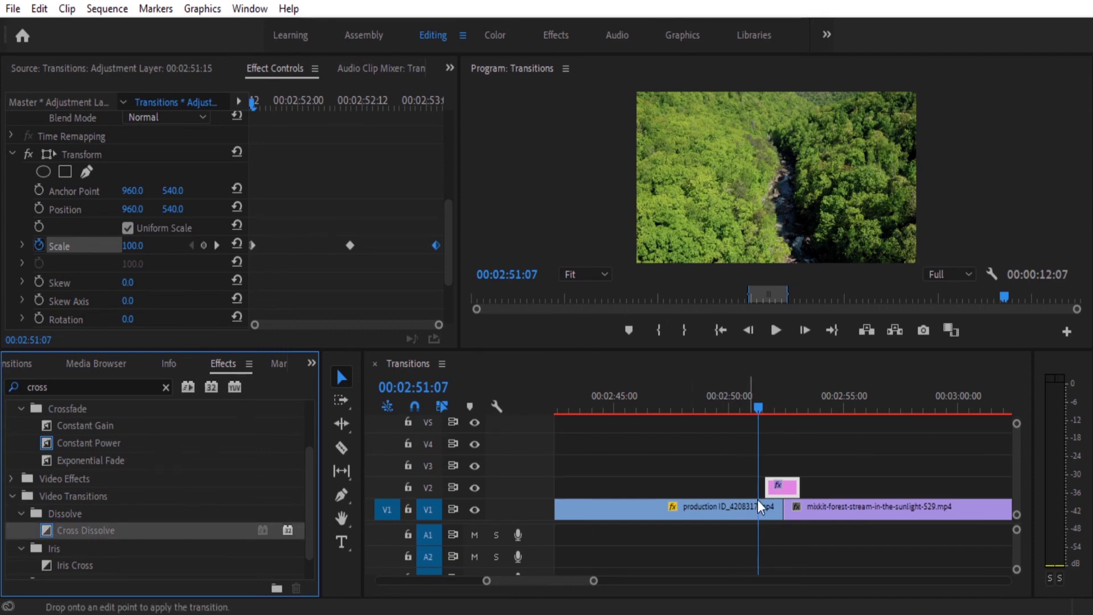
left_click_drag(784, 509, 786, 511)
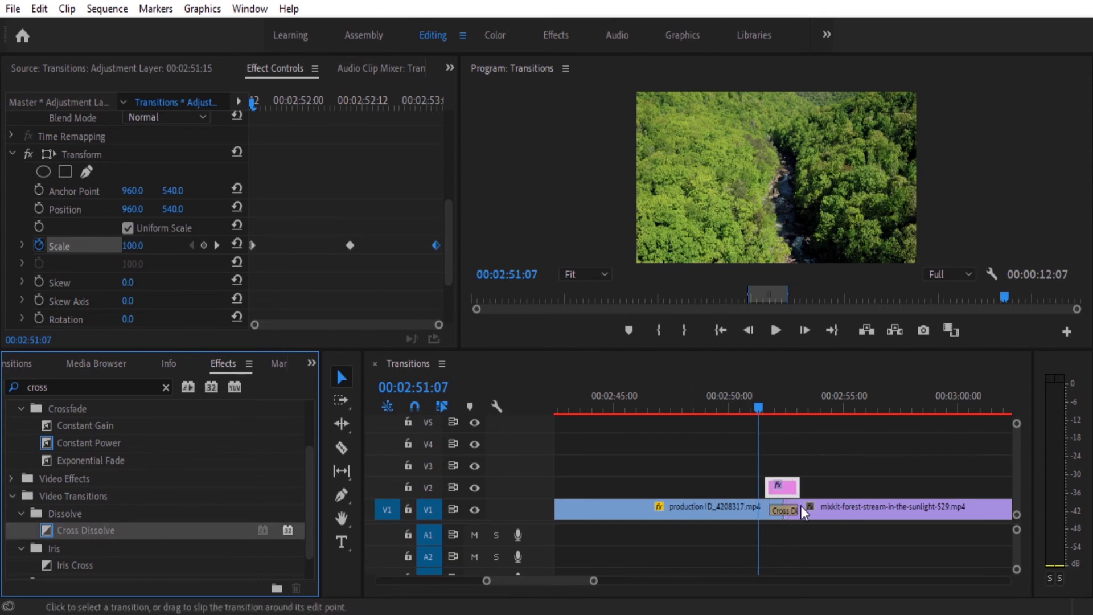
mouse_move(759, 415)
left_mouse_down()
mouse_move(795, 421)
mouse_move(771, 419)
left_mouse_up()
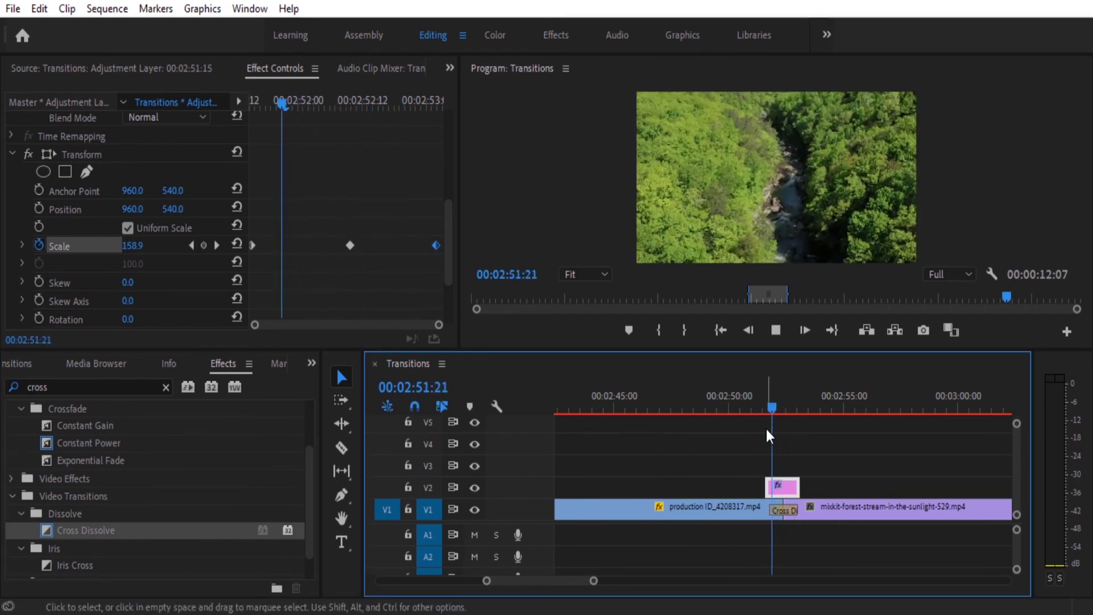
Step: Trim the Cross Dissolve on the V1 cut to 00:00:00:12 and scrub through the zoom transition
left_click(783, 408)
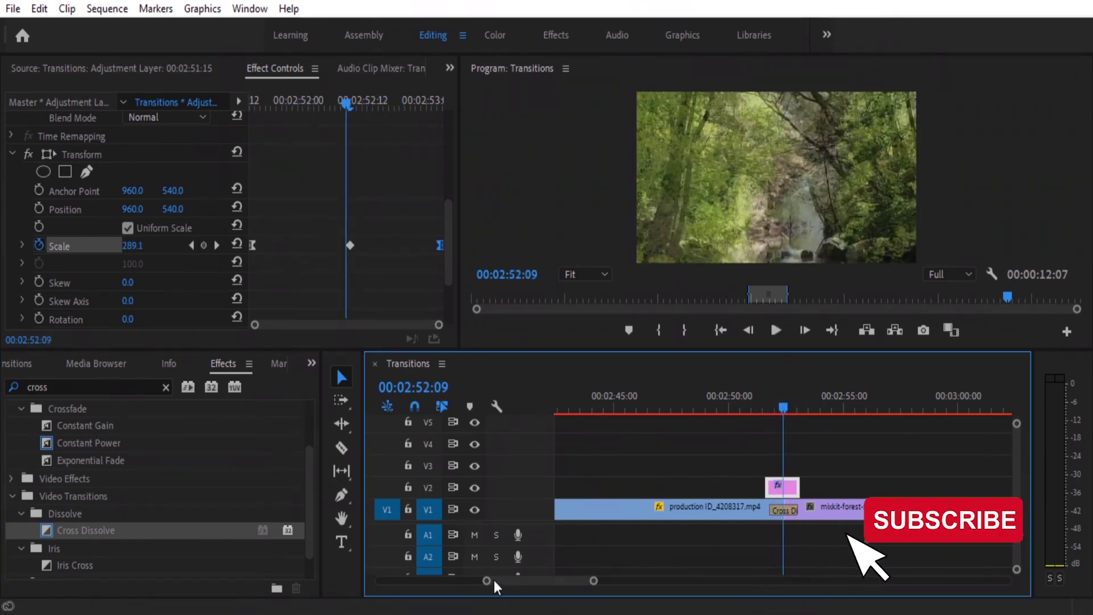
left_click_drag(487, 583, 510, 583)
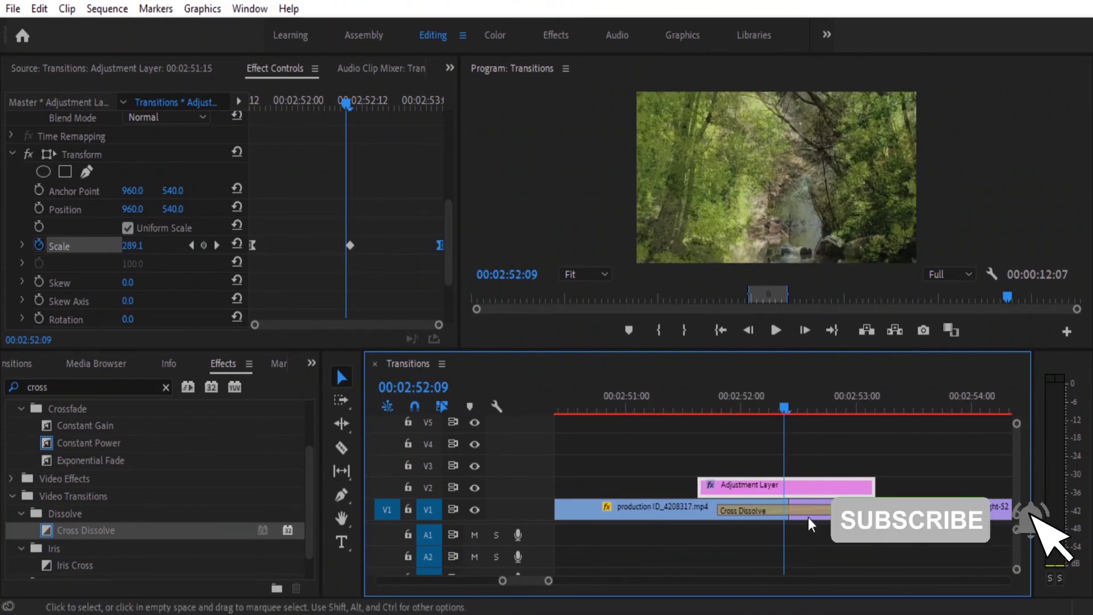
left_click(789, 408)
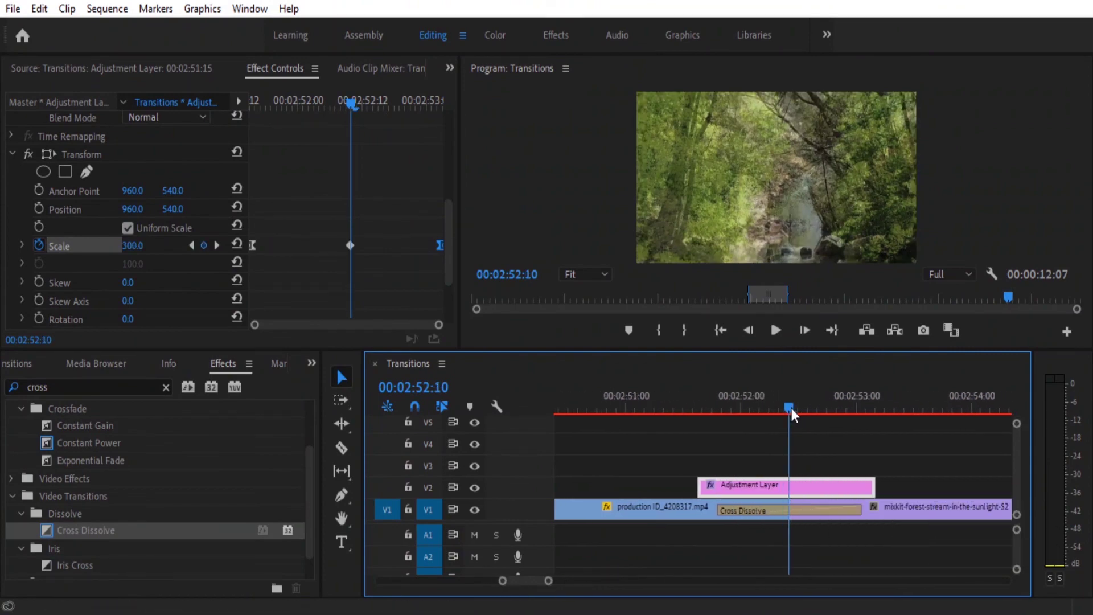
left_click_drag(868, 518, 815, 508)
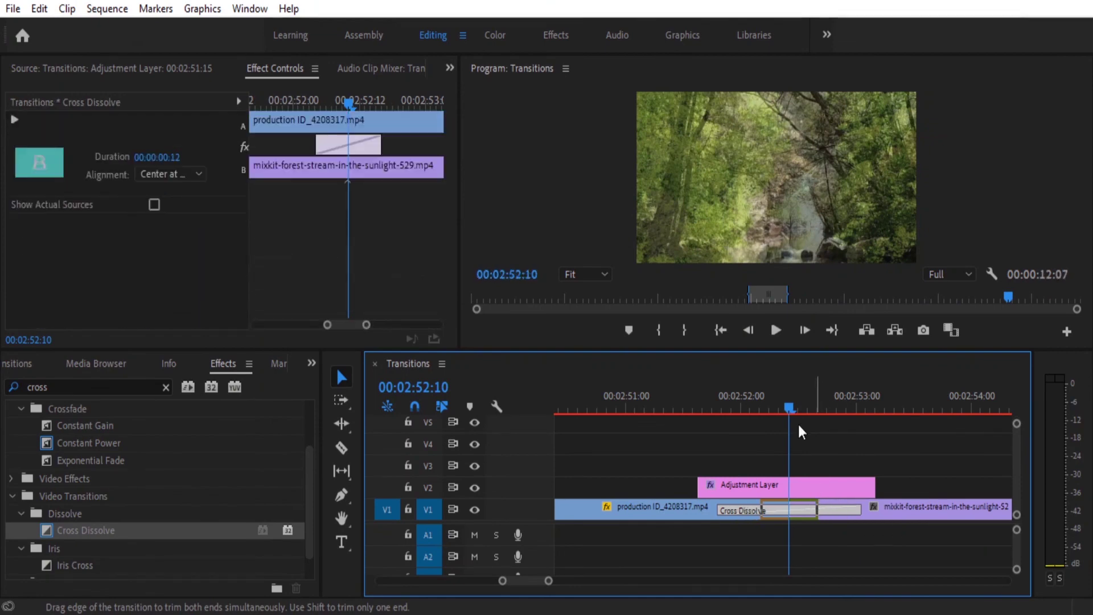
left_click(780, 408)
mouse_move(781, 409)
left_mouse_down()
mouse_move(760, 420)
mouse_move(810, 431)
left_mouse_up()
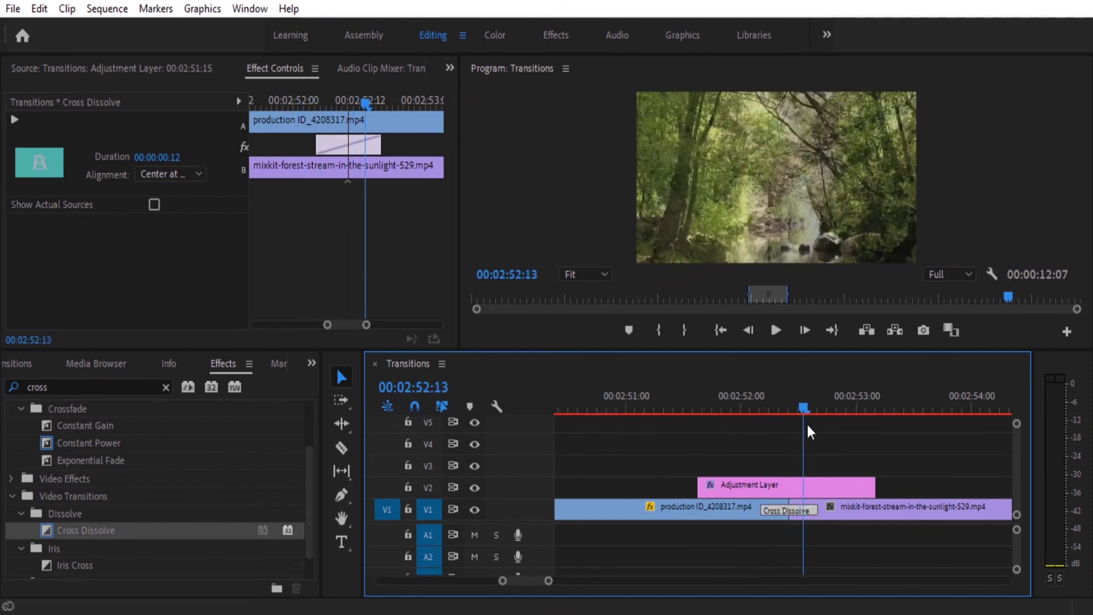